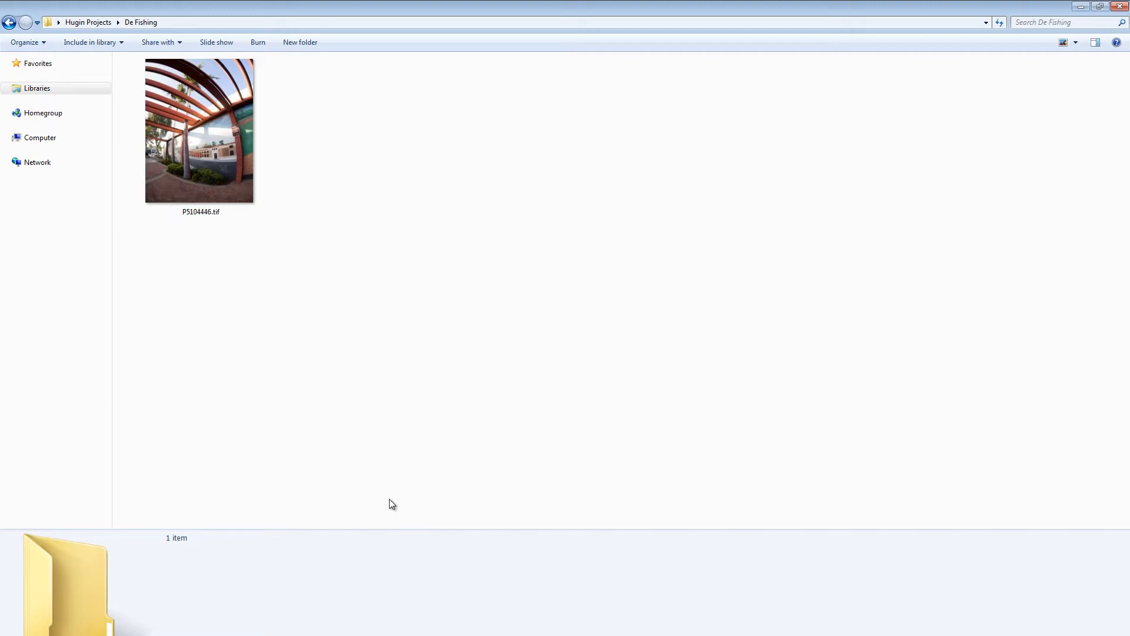
left_click(400, 634)
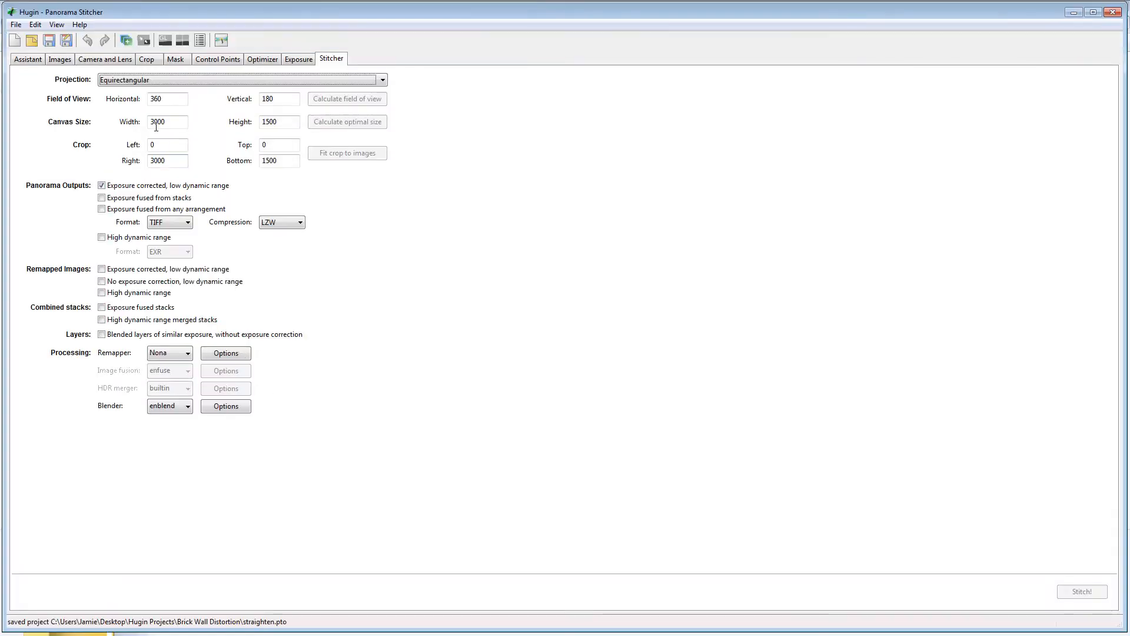
left_click(356, 634)
left_click(219, 145)
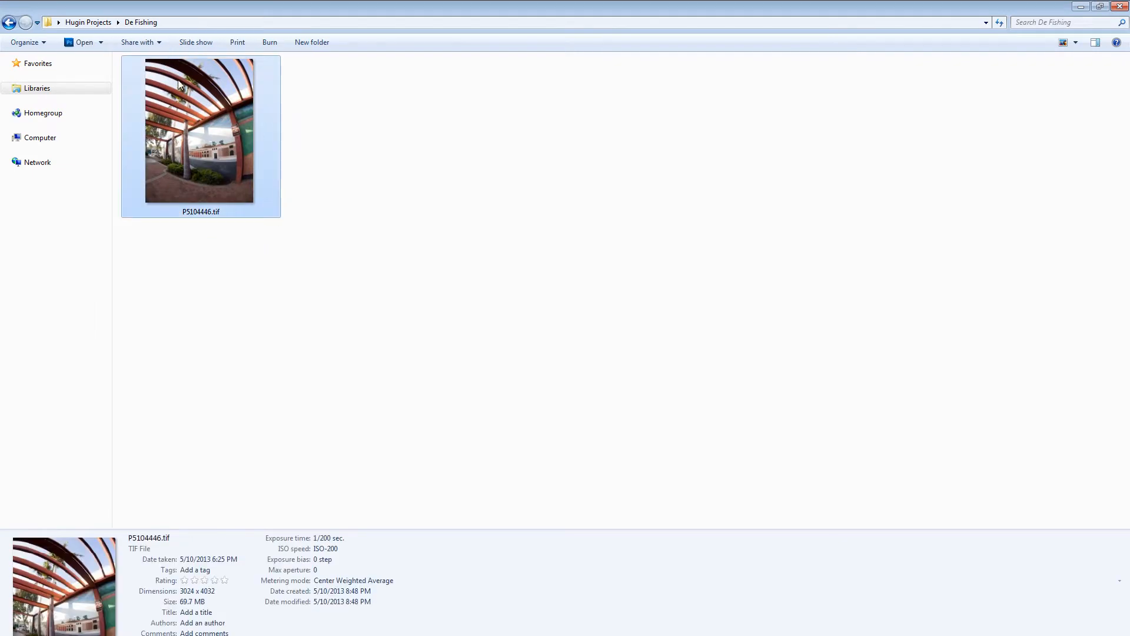
left_click(289, 345)
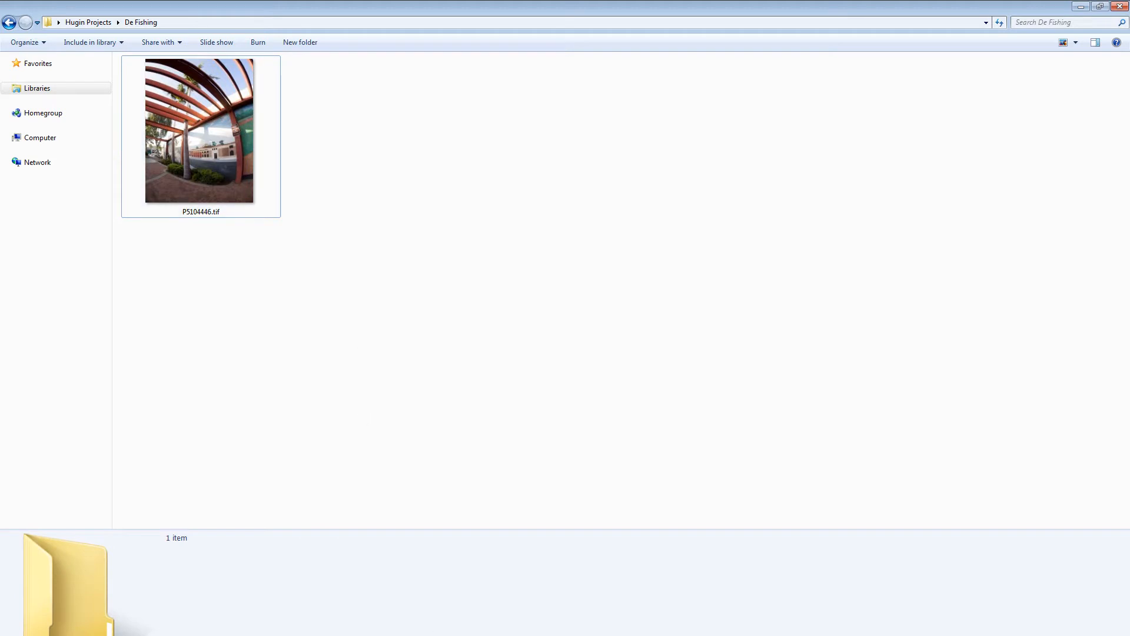
Step: Switch to Hugin and load the image P5104446.tif from the De Fishing folder
left_click(382, 634)
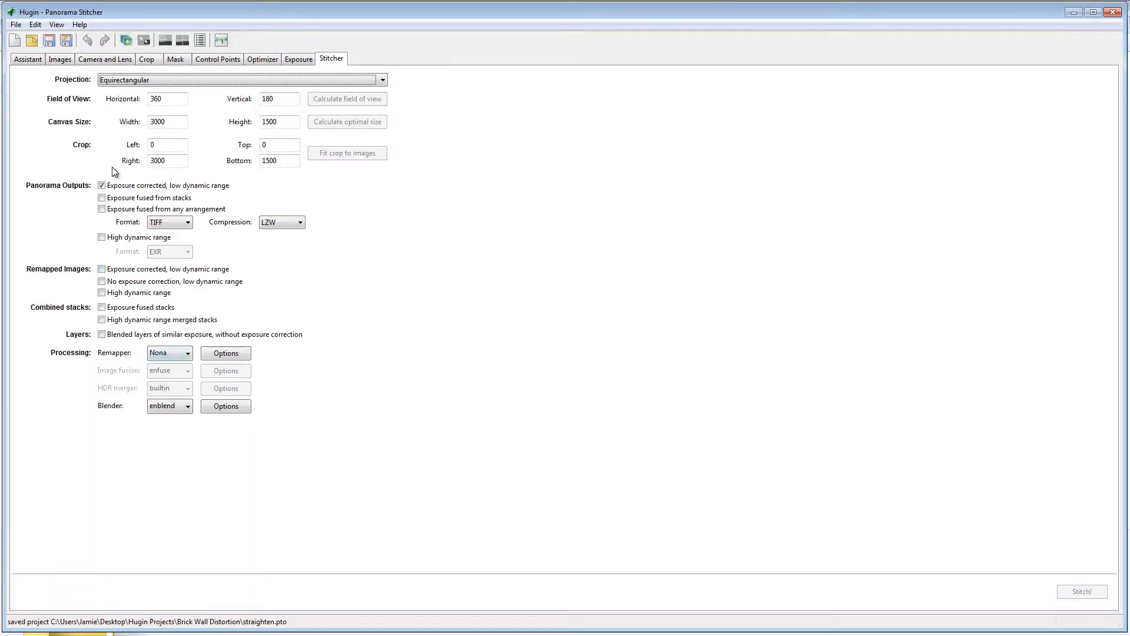
left_click(37, 57)
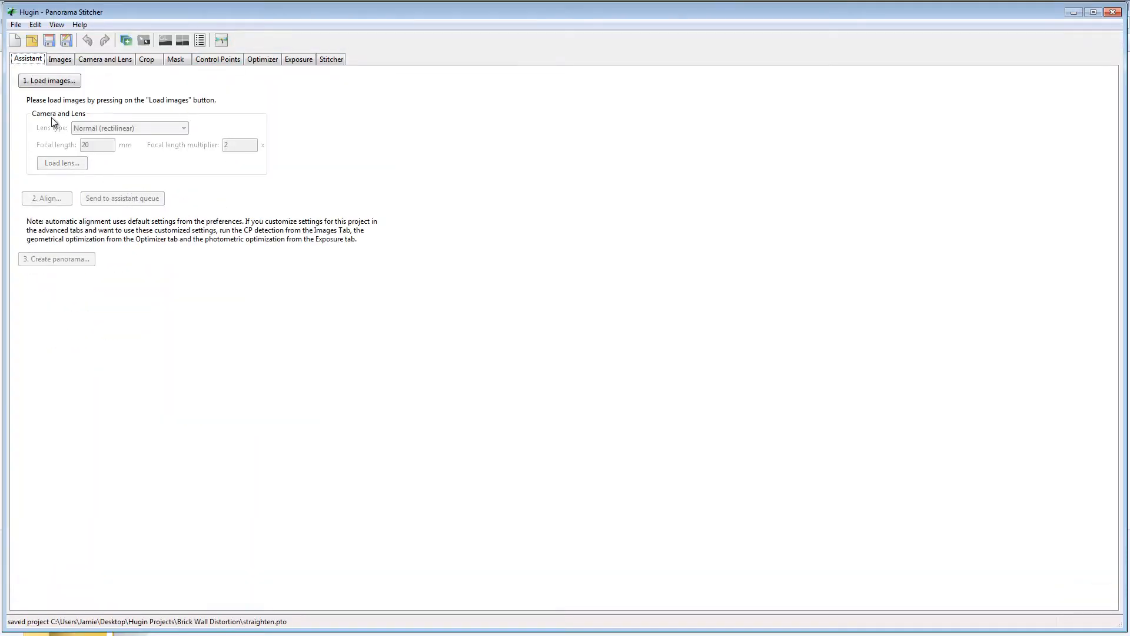
left_click(49, 81)
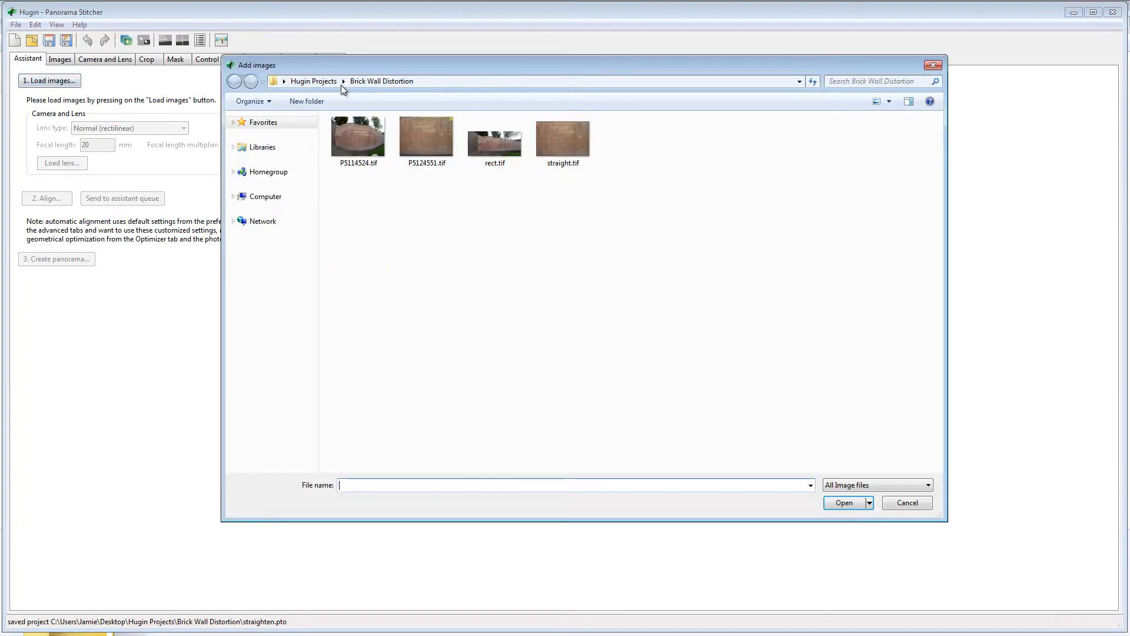
left_click(343, 82)
left_click(371, 145)
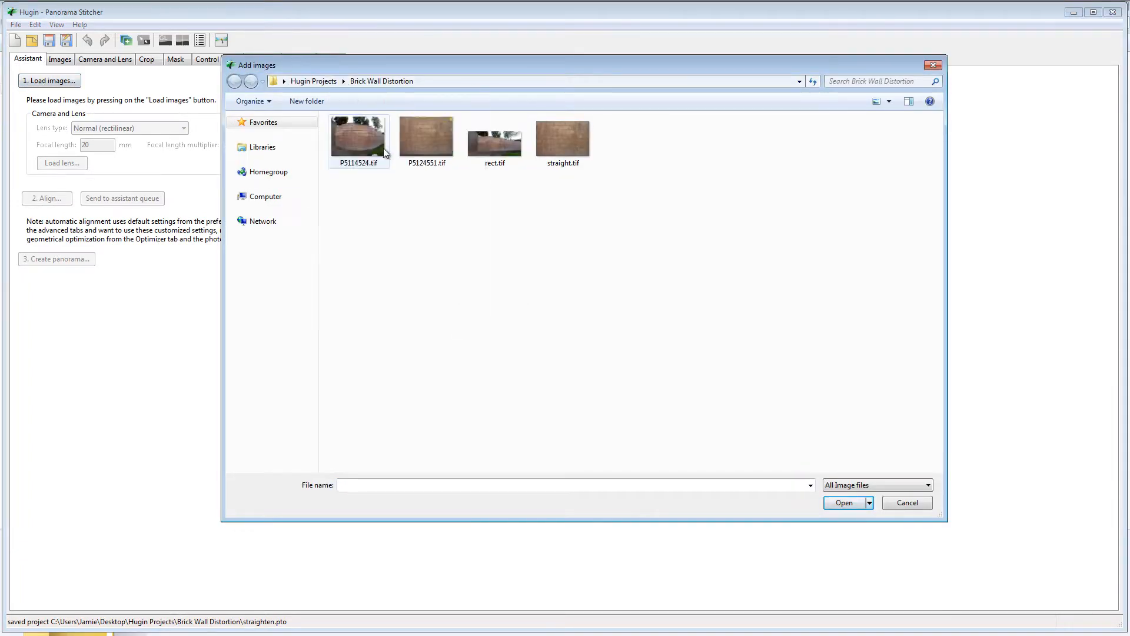
left_click(366, 152)
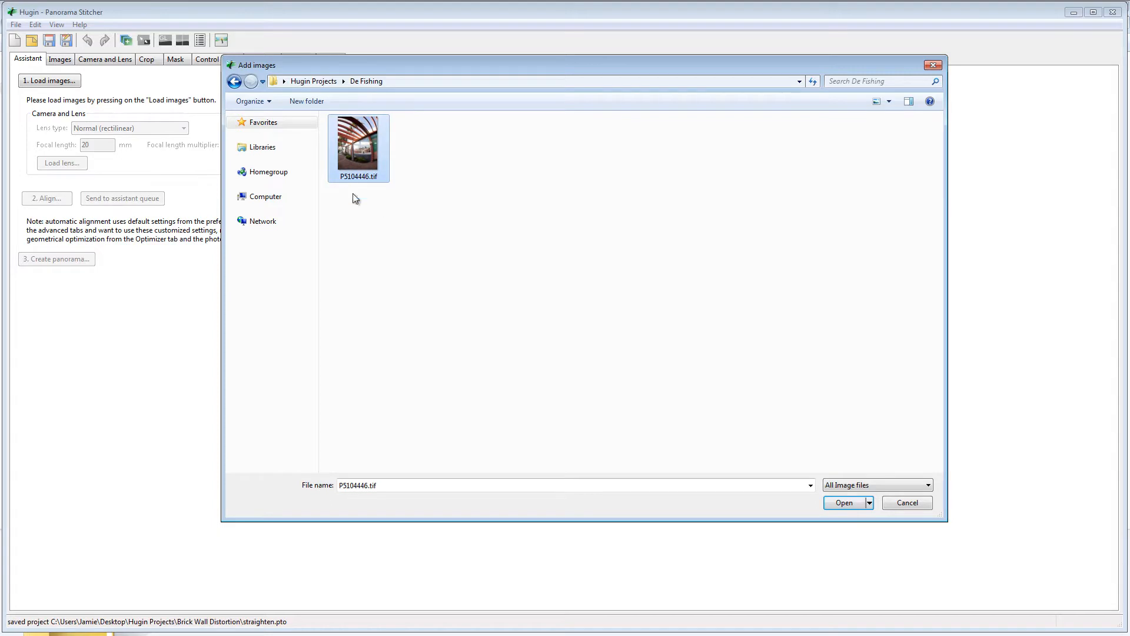
left_click(845, 503)
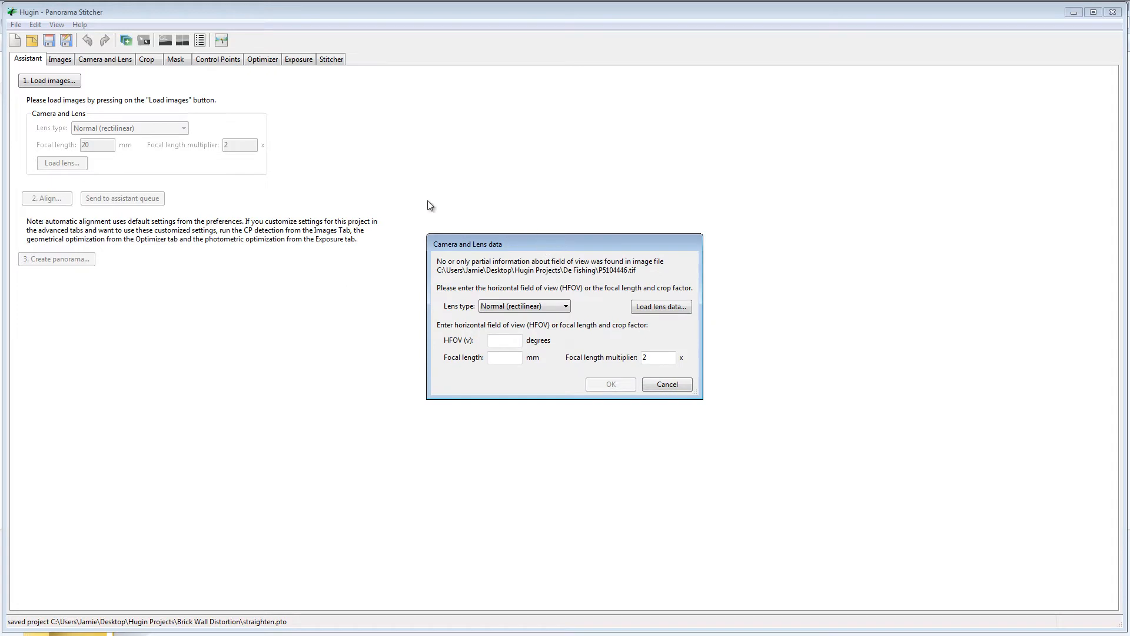
Step: Enter the image's lens data with a focal length of 7.5 mm and the Full frame fisheye lens type
left_click_drag(541, 245, 400, 168)
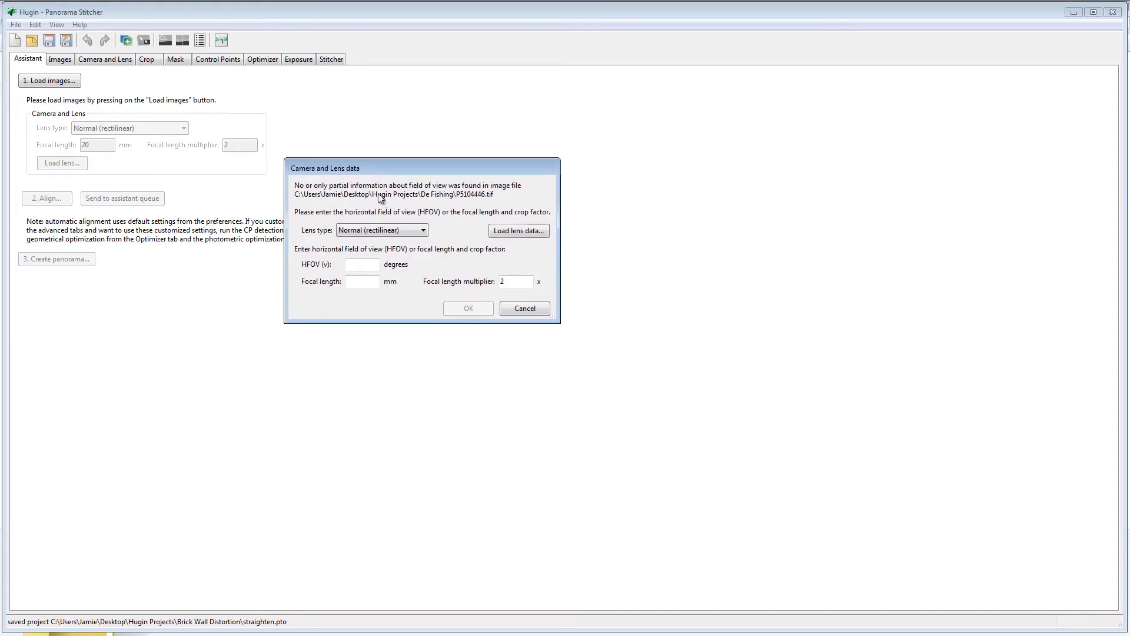
left_click(371, 282)
type("7.5")
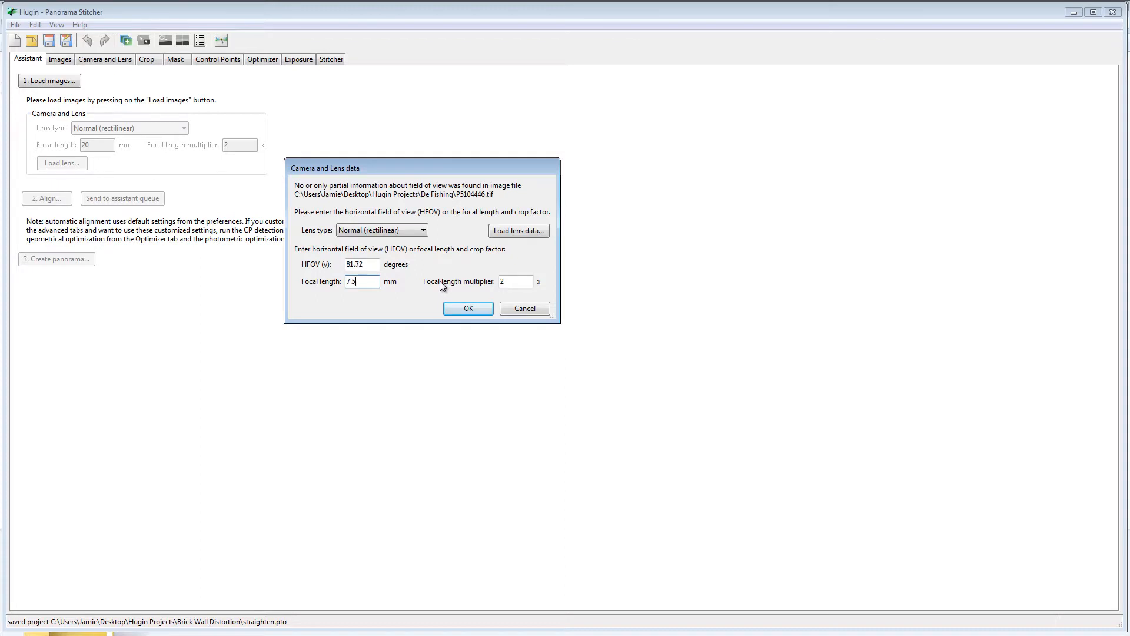
left_click(419, 231)
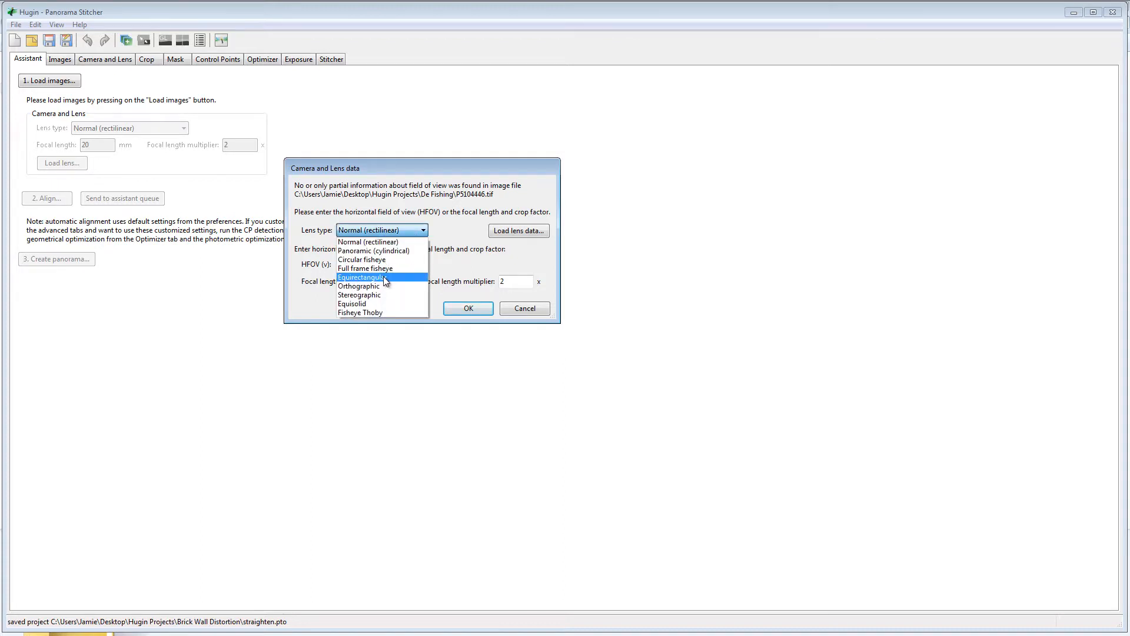
left_click(389, 269)
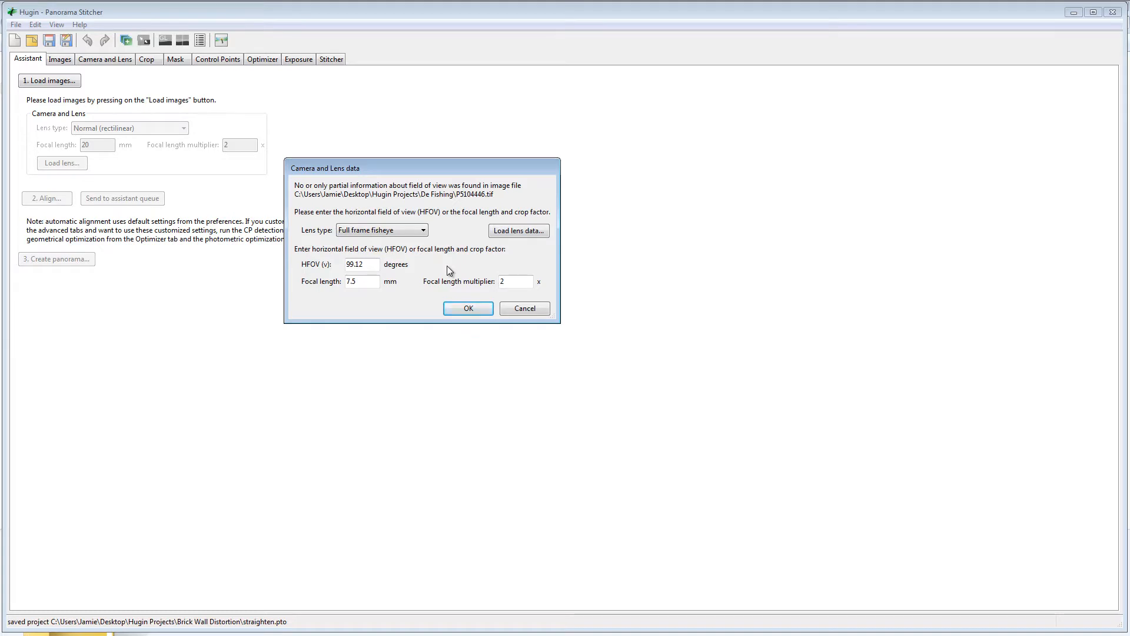
left_click(461, 314)
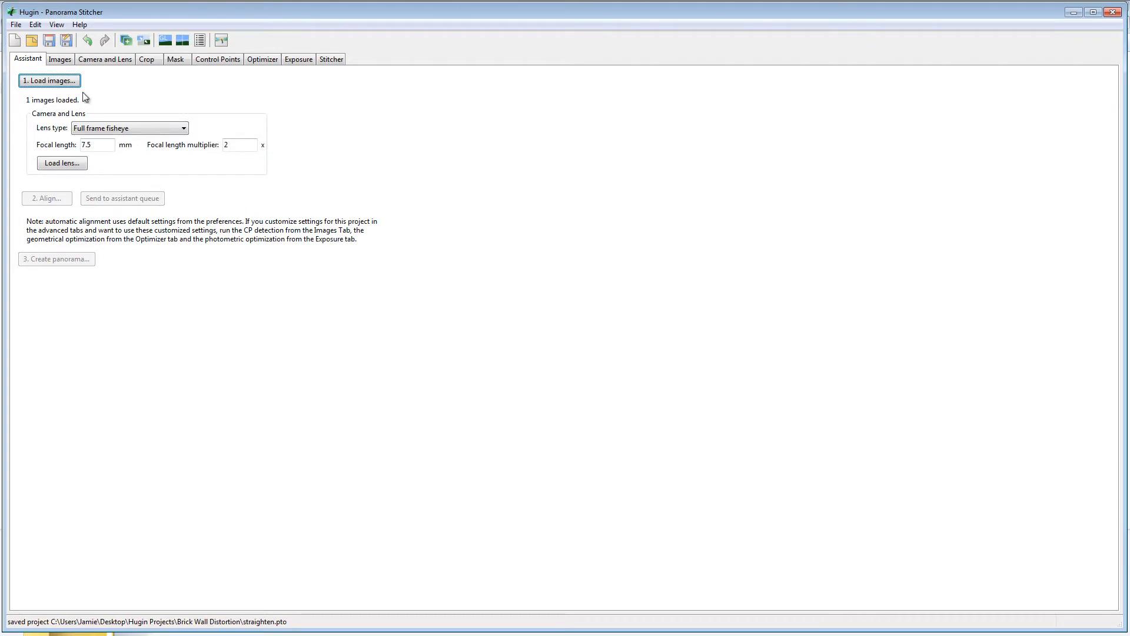
Step: Create control points for P5104446.tif using the Vertical lines feature matching setting
left_click(51, 60)
left_click(156, 87)
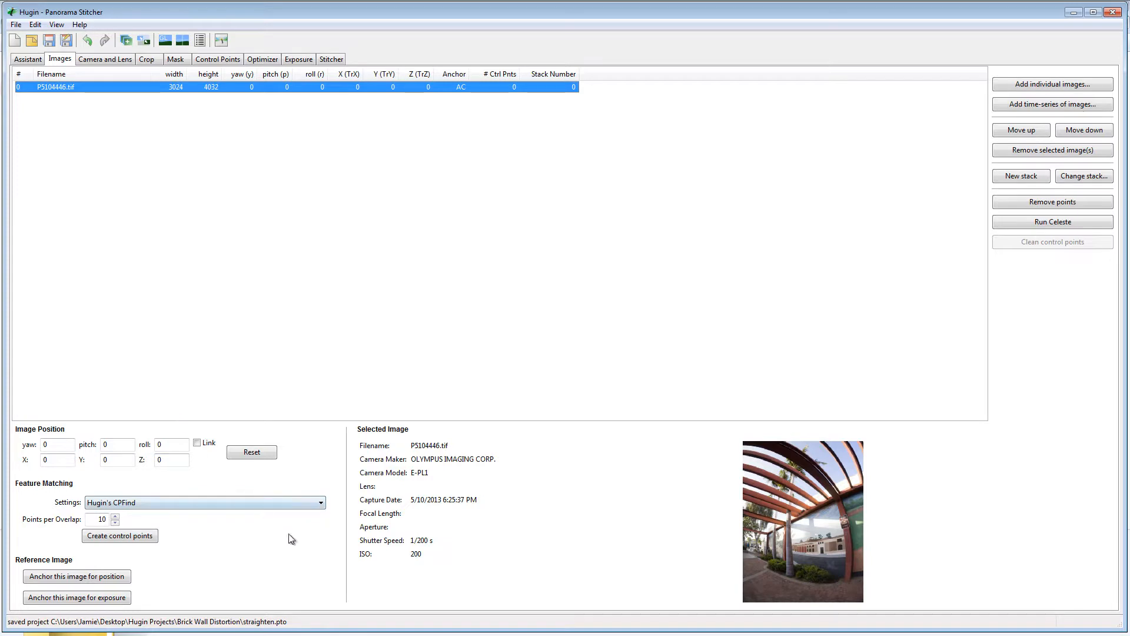
left_click(291, 502)
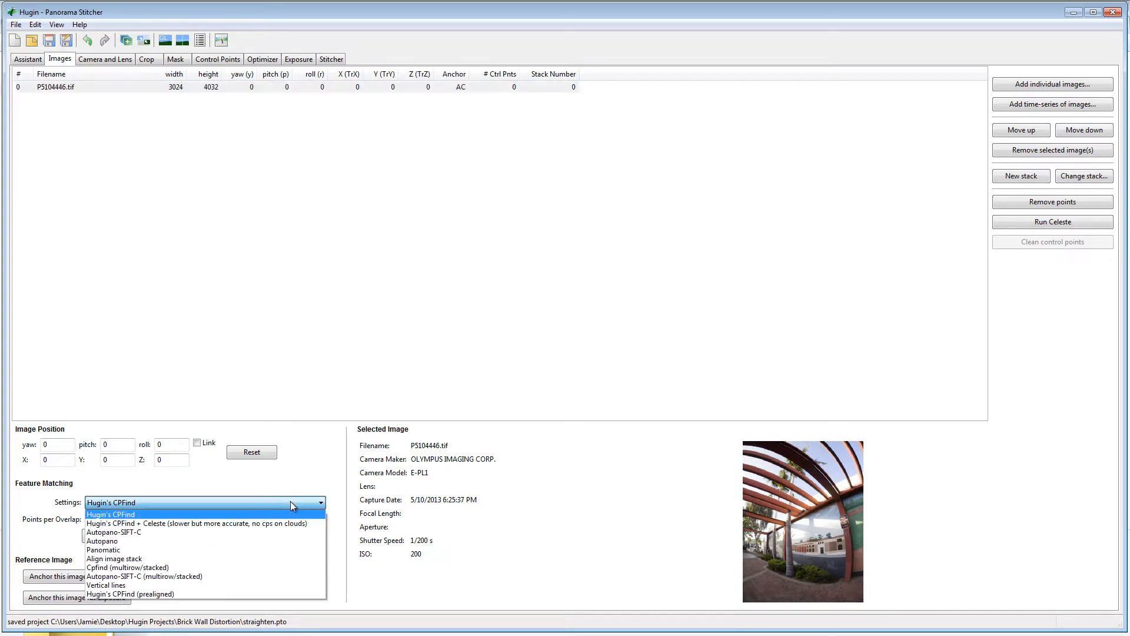
left_click(112, 585)
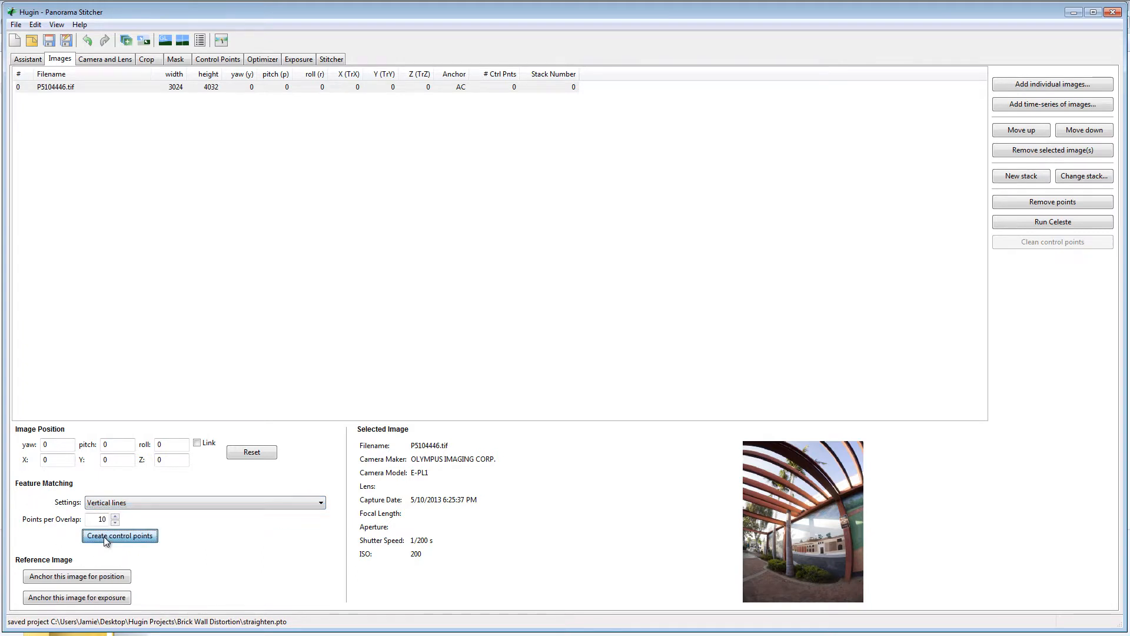
left_click(103, 536)
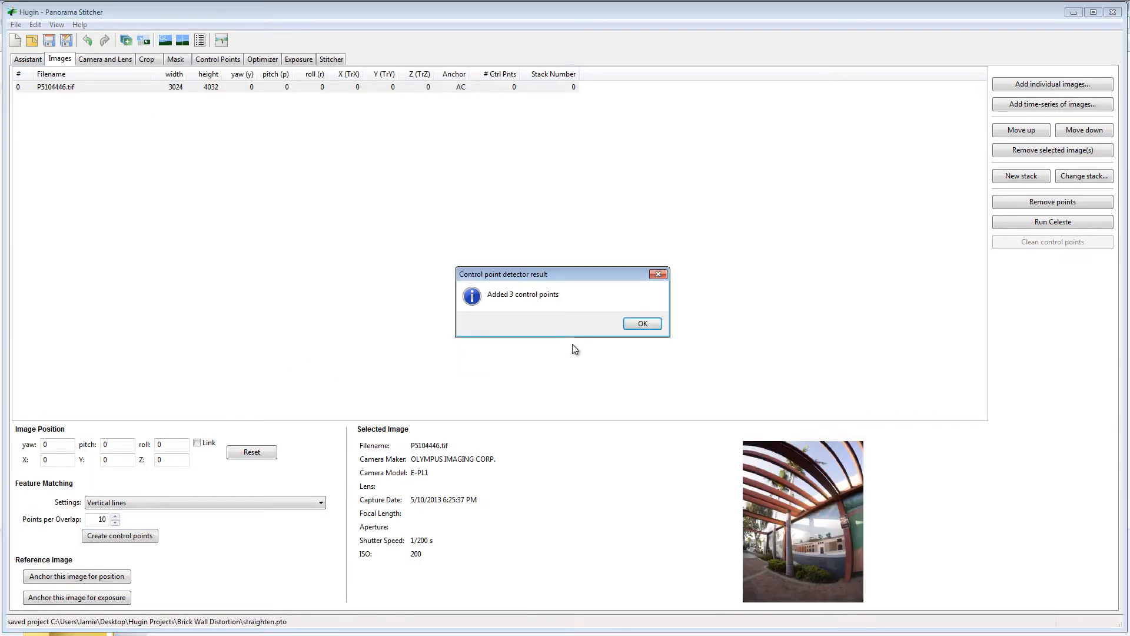
left_click(643, 325)
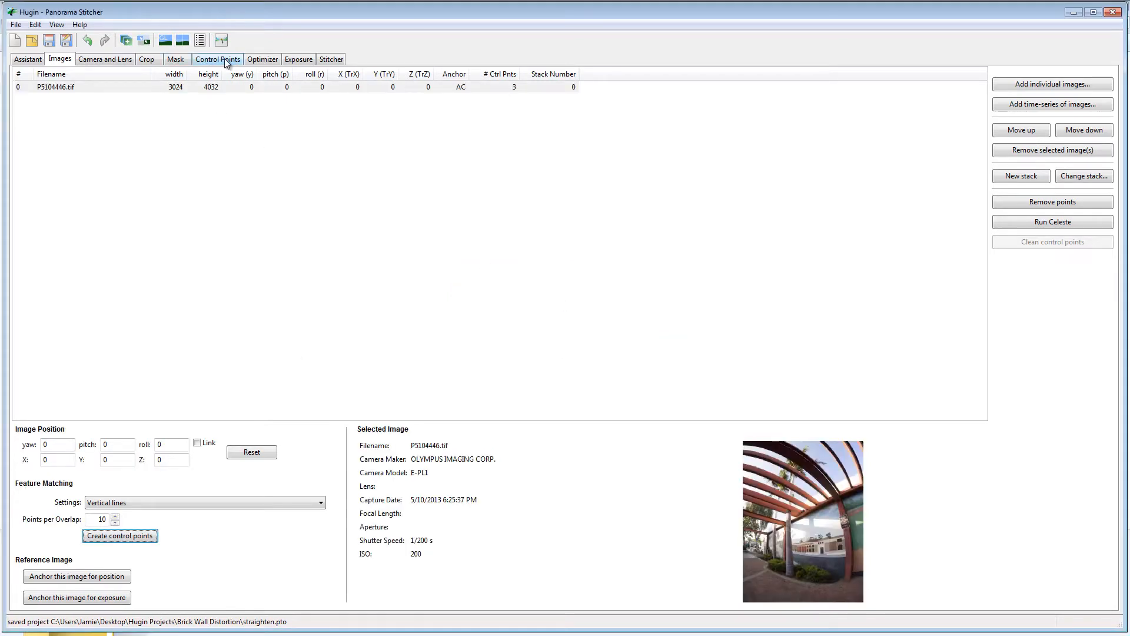
Step: Delete the two detected vertical-line control points on the palm trunks and inspect the one on the red post at 100% zoom
left_click(224, 59)
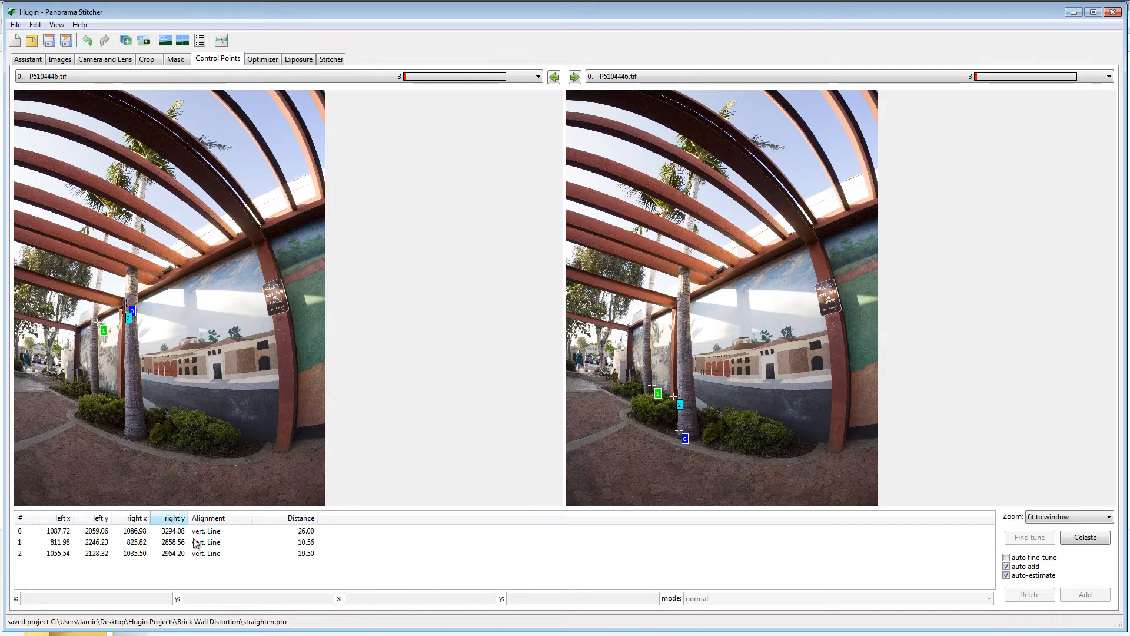
left_click(158, 542)
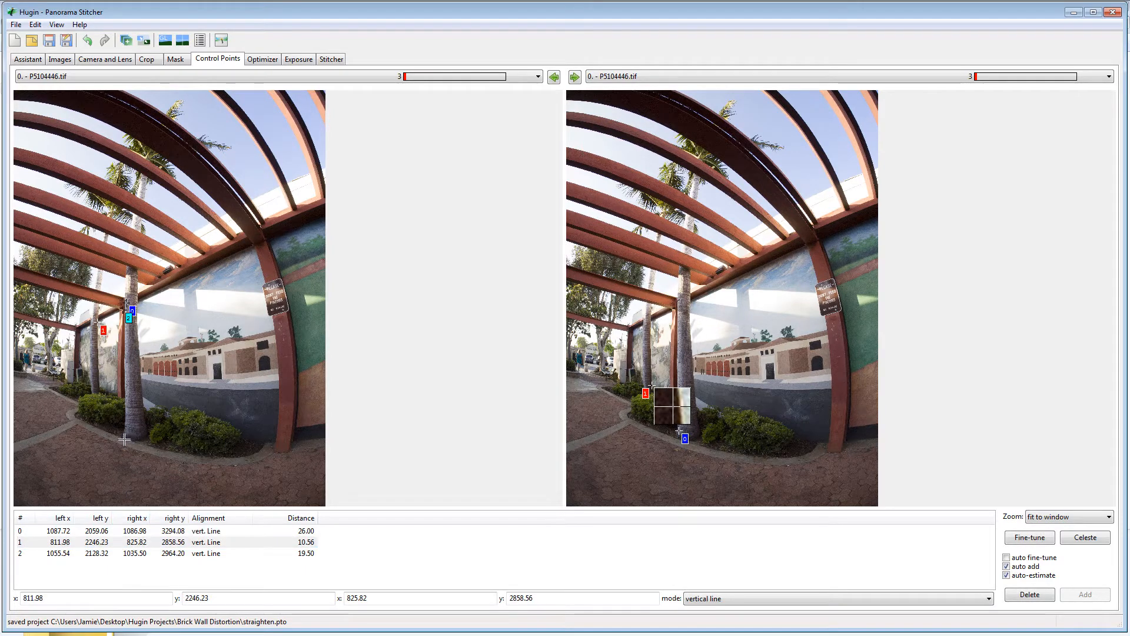
key("Delete")
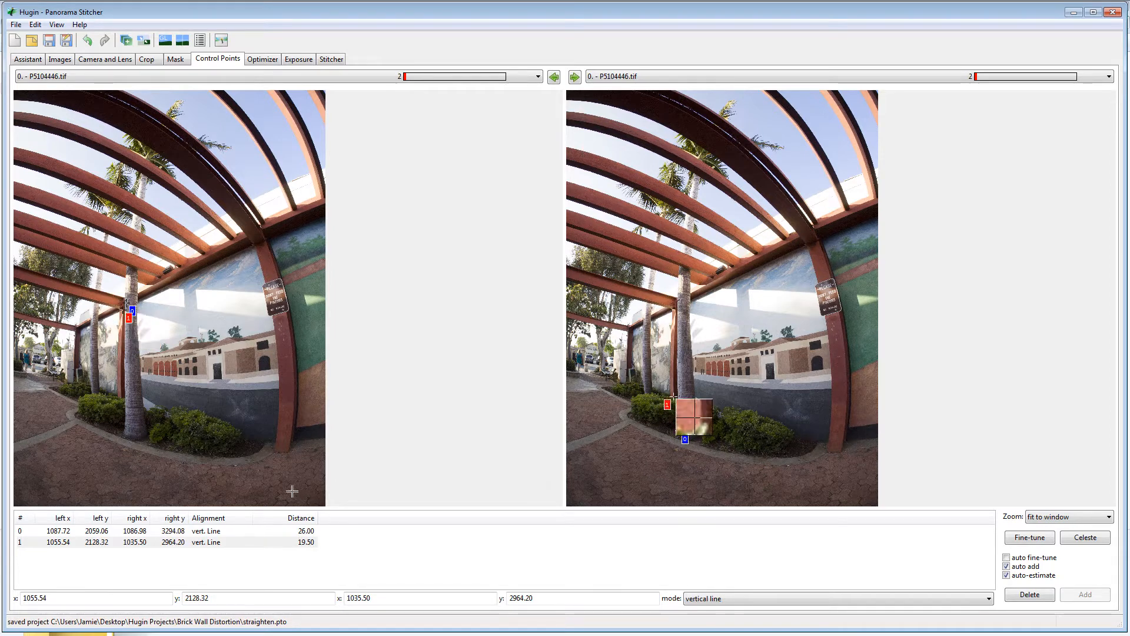
left_click(141, 530)
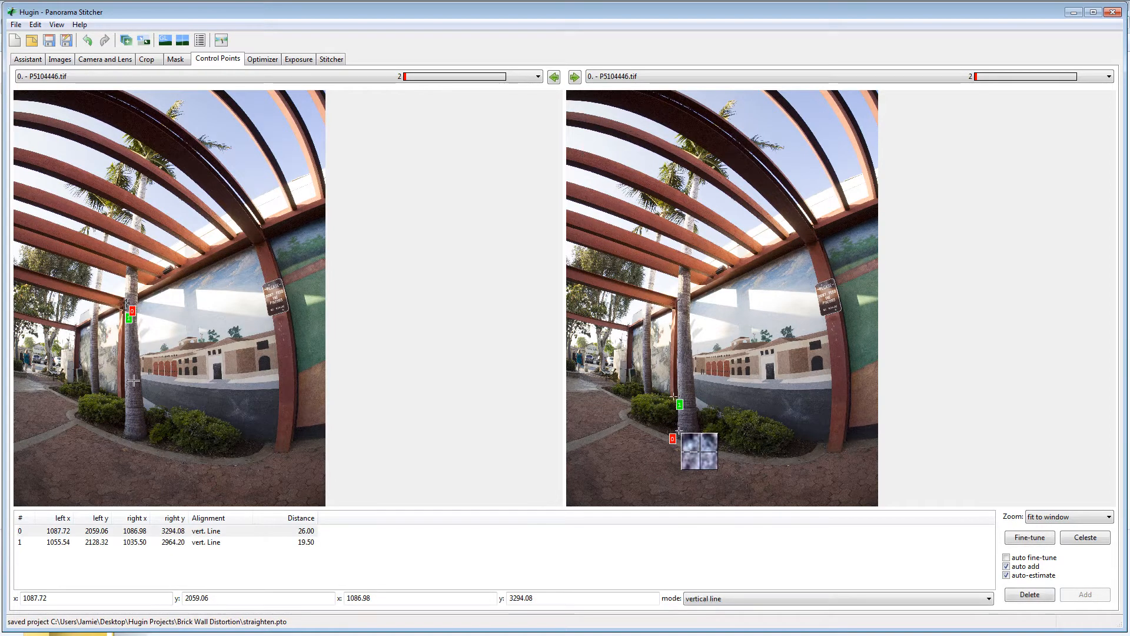
key("Delete")
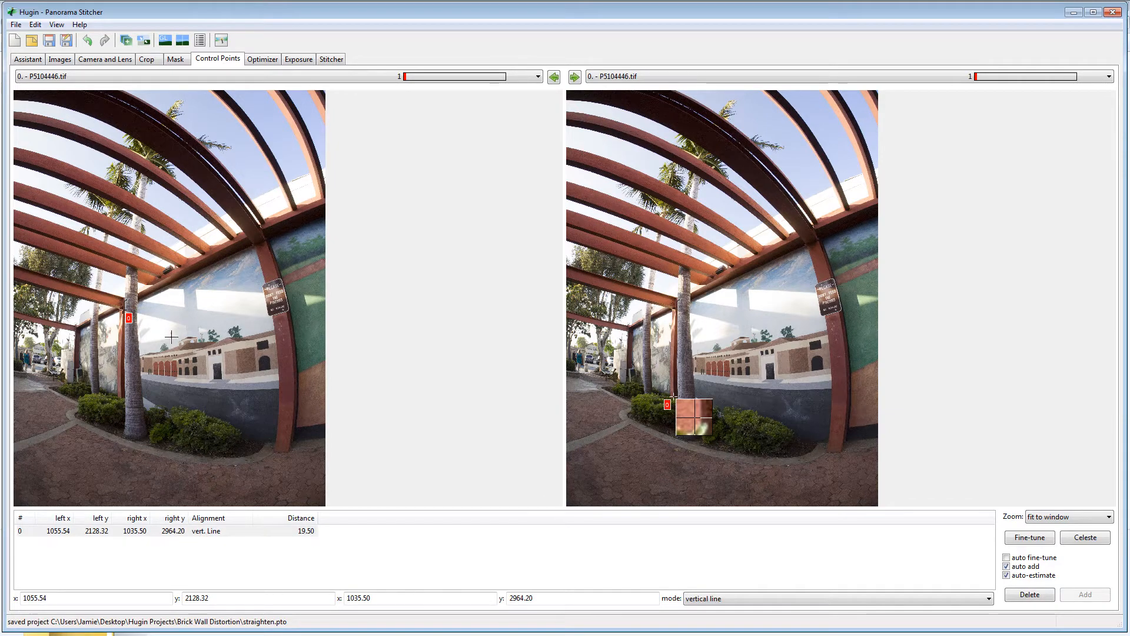
key("1")
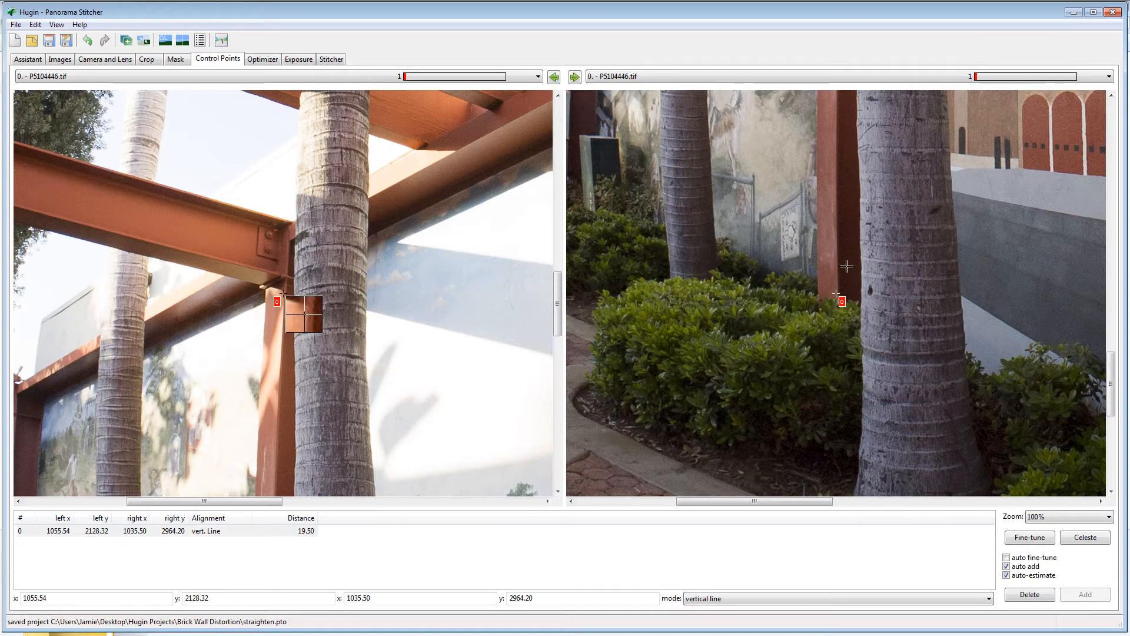
key("0")
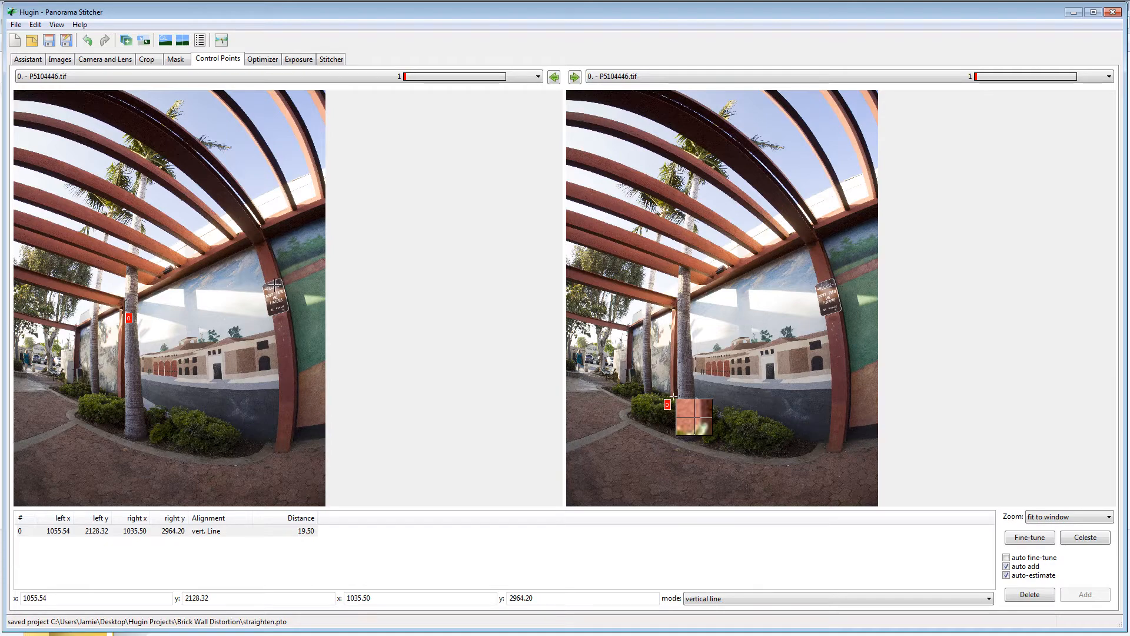
Step: Add a vertical-line control point along the edge of the red post by the pigeon sign and fine-tune it
left_click(261, 269)
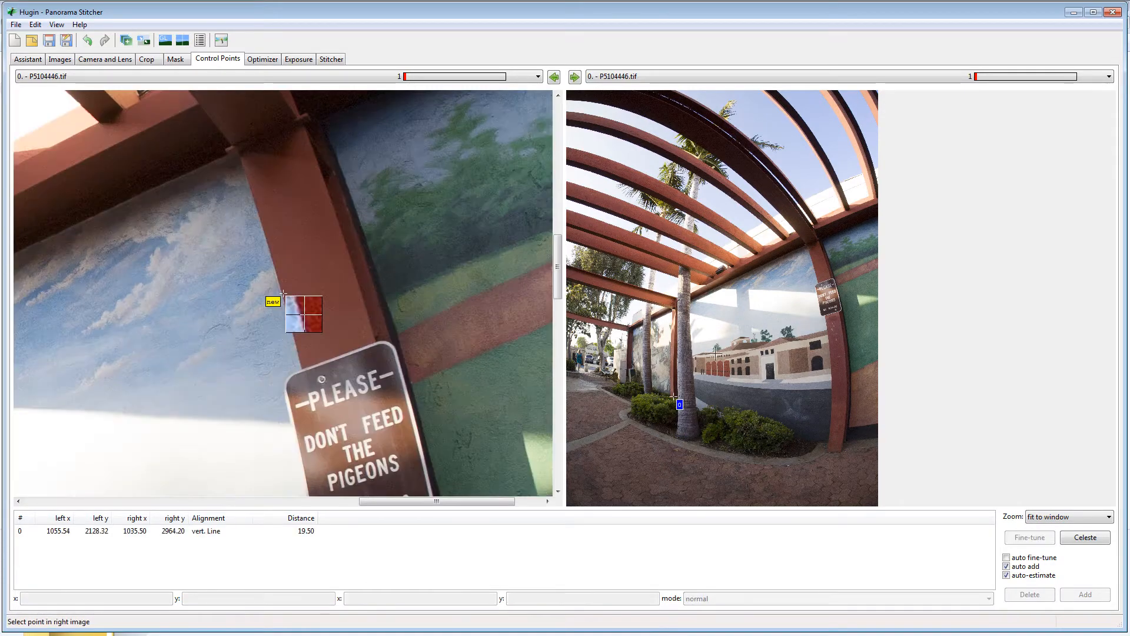
left_click(830, 377)
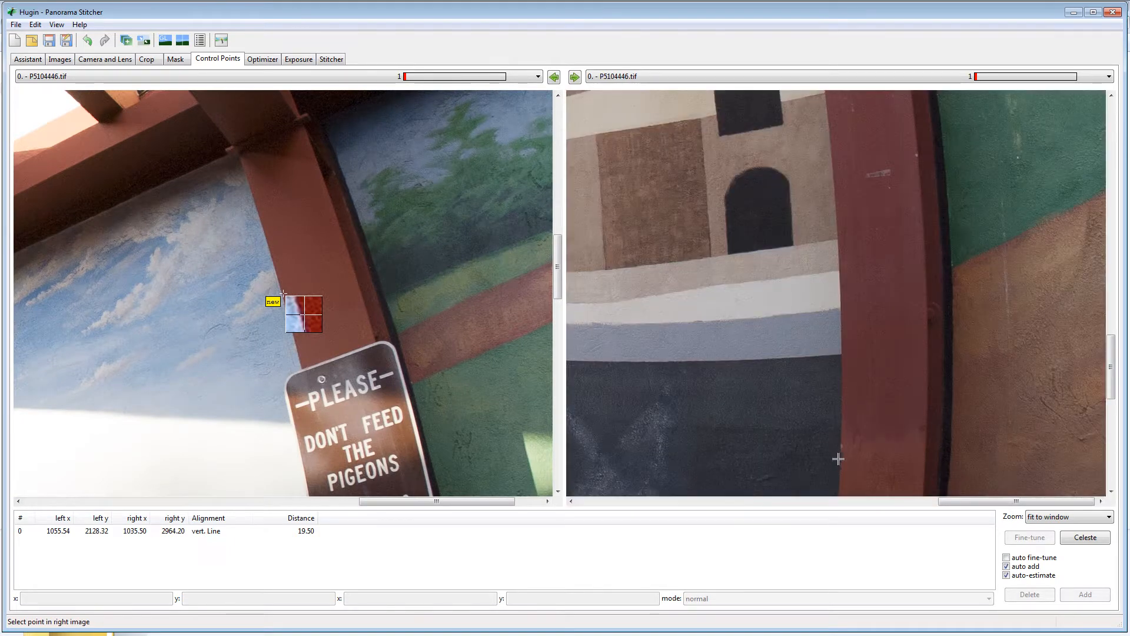
left_click(840, 293)
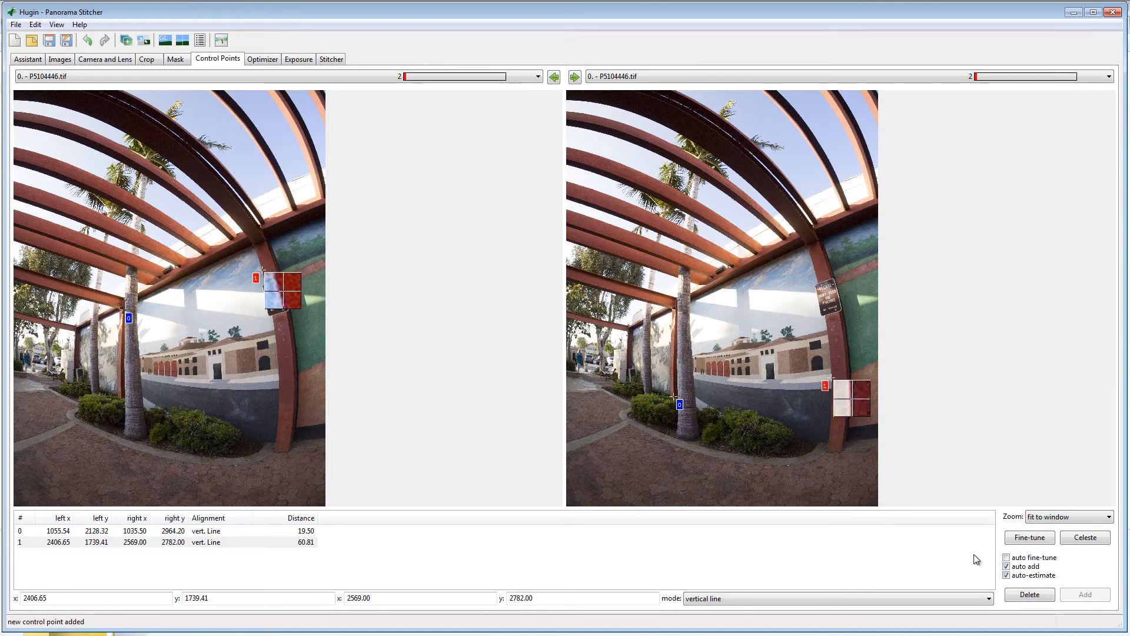
left_click(1034, 538)
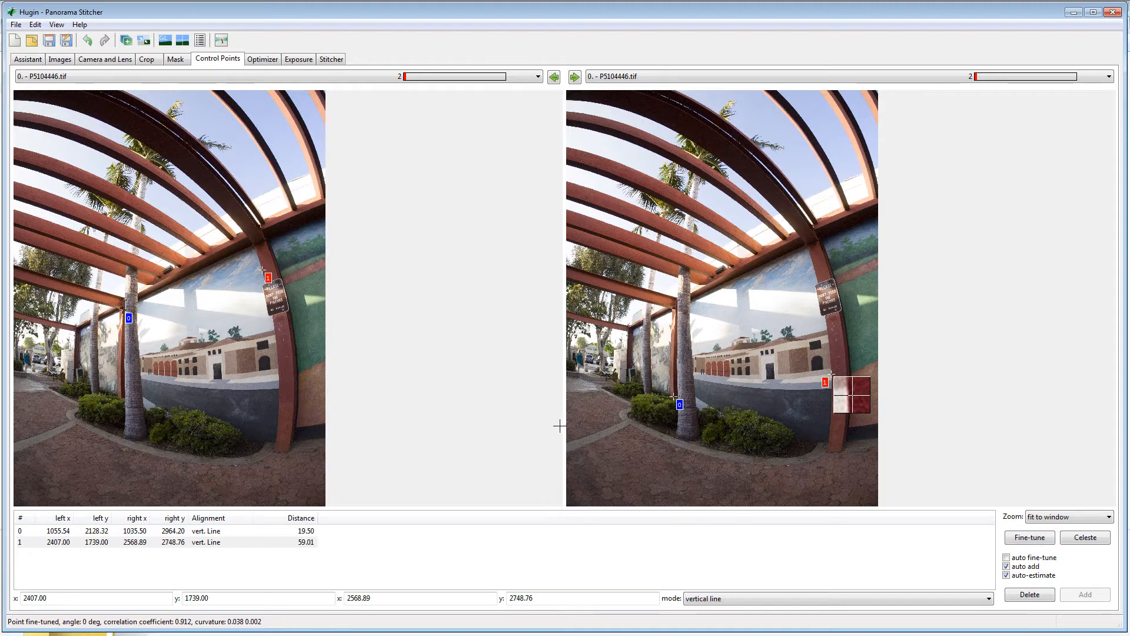
Step: Optimize Positions and Barrel Distortion (y,p,r,b), apply the changes and open the fast panorama preview
left_click(259, 59)
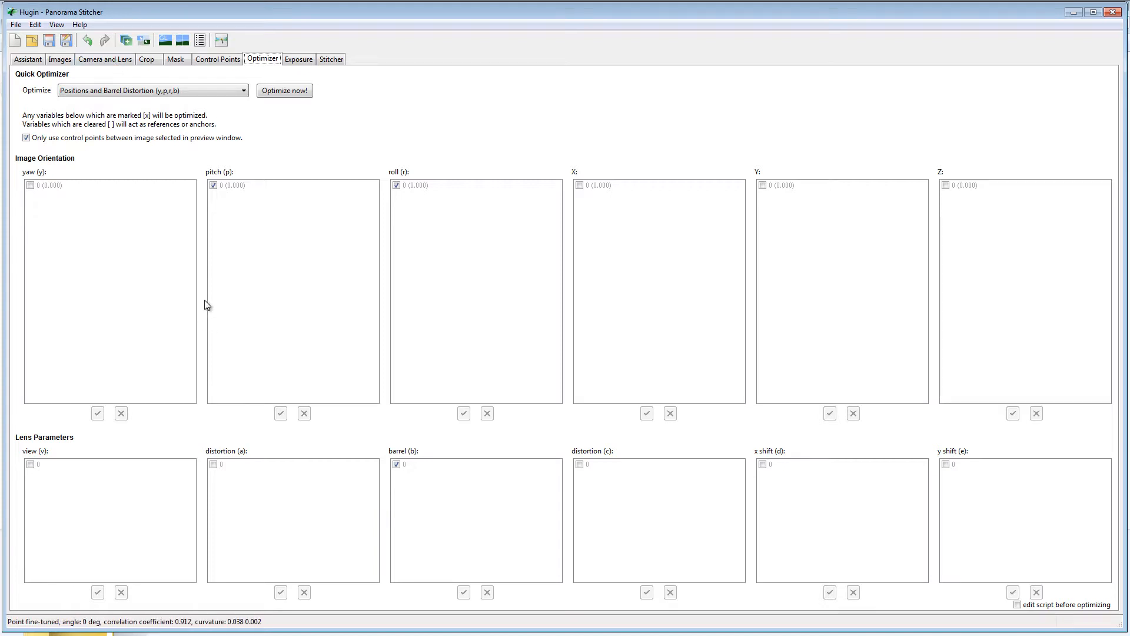
left_click(288, 91)
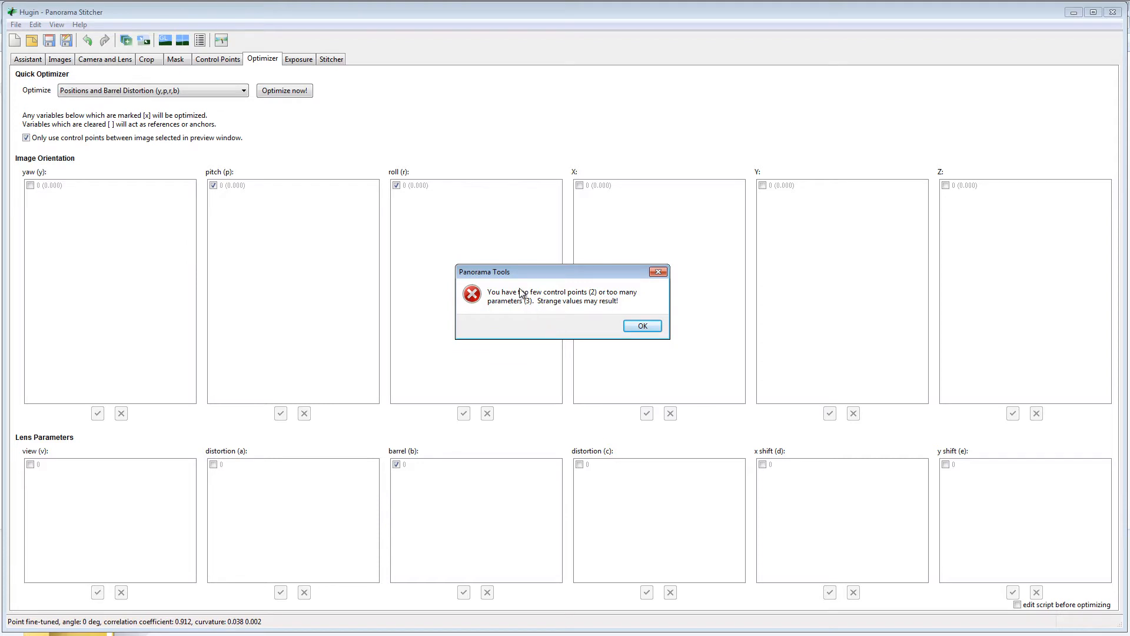
left_click(656, 330)
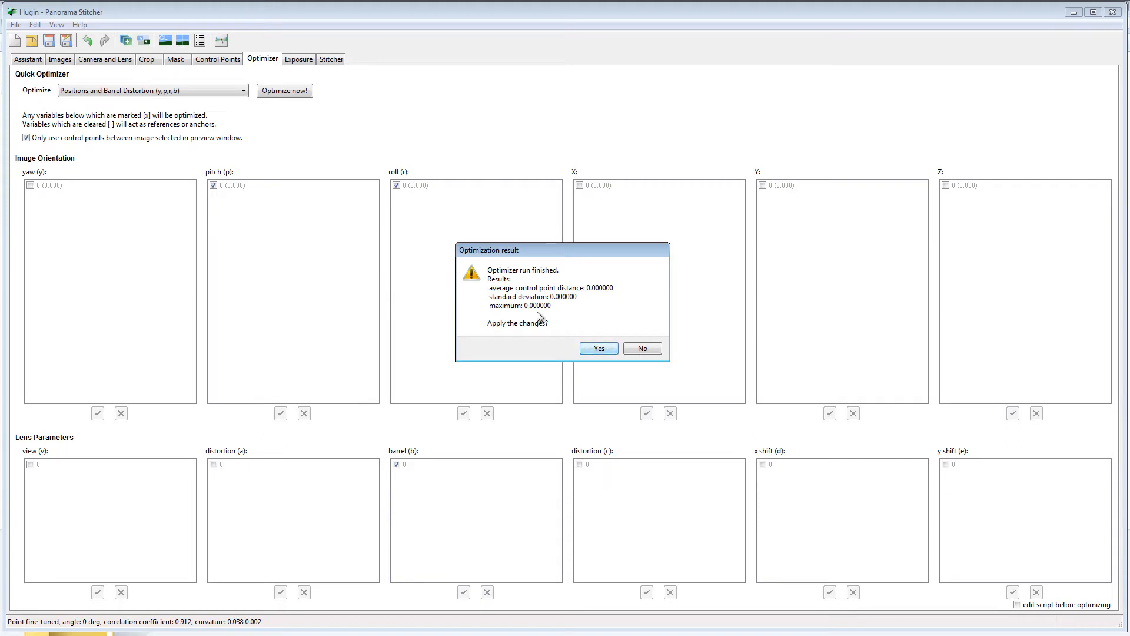
left_click(596, 347)
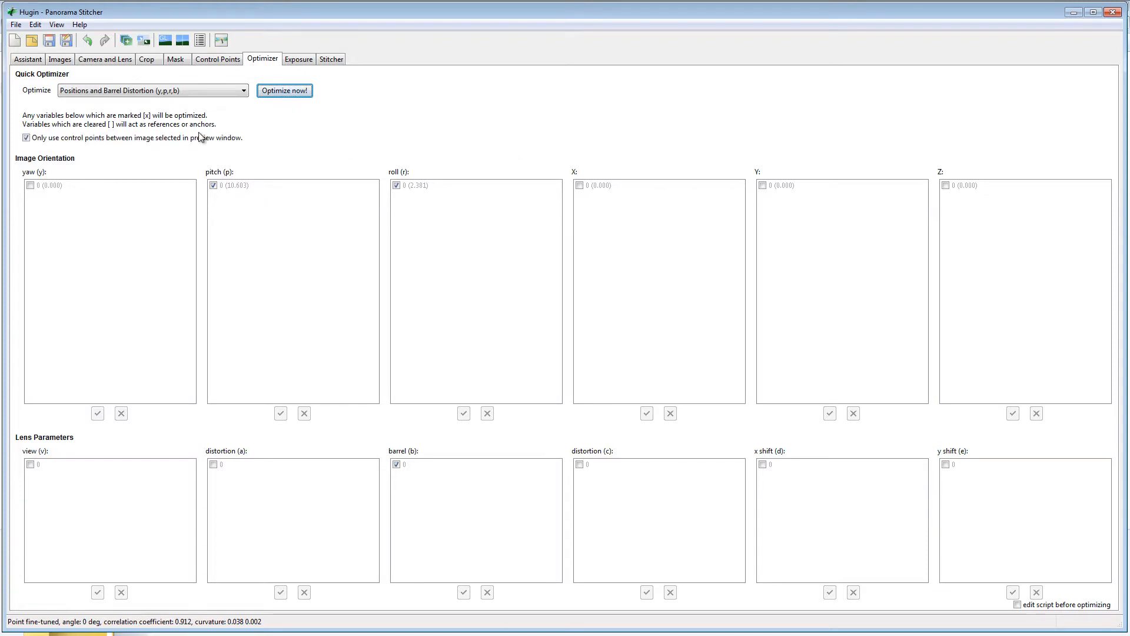
left_click(164, 40)
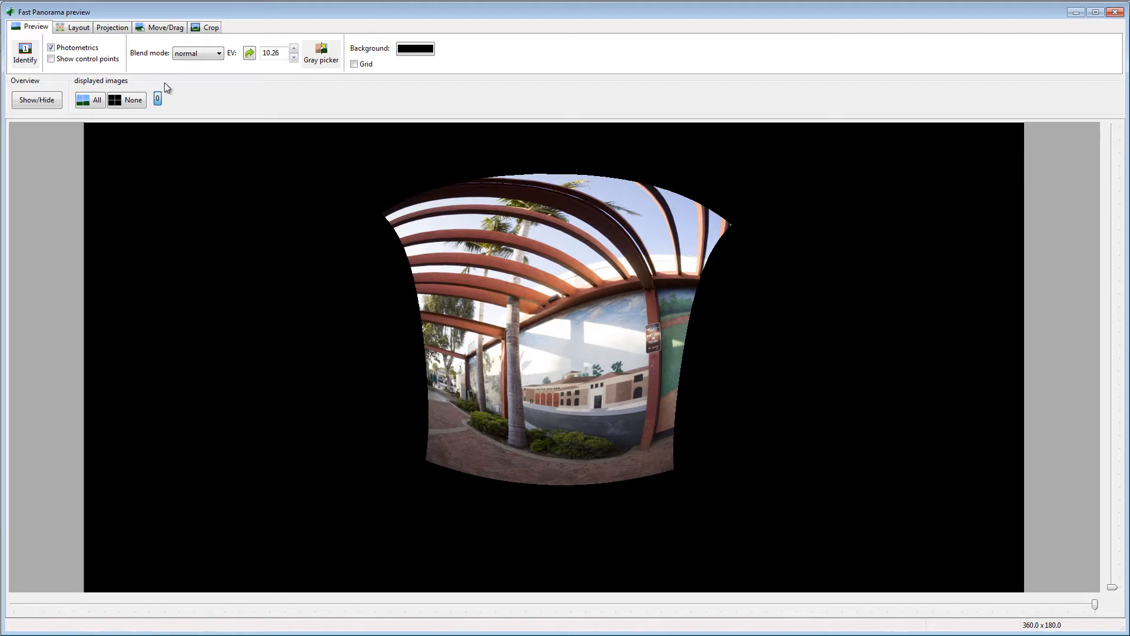
Step: Set the preview's projection to Rectilinear and reduce the field of view to 140 × 147
left_click(113, 28)
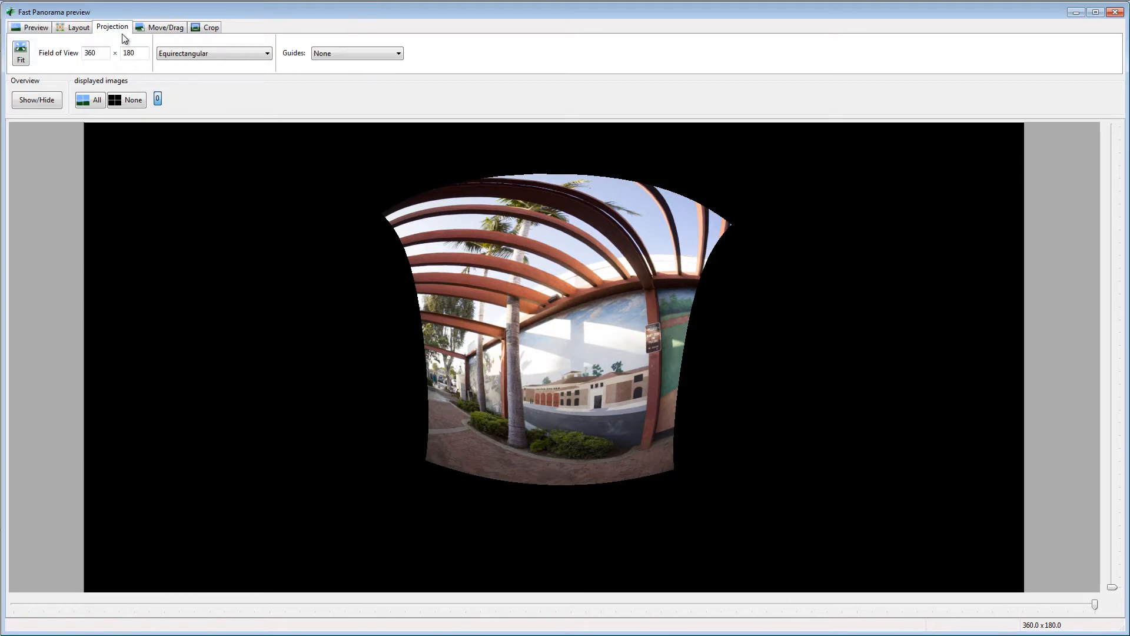
left_click(217, 55)
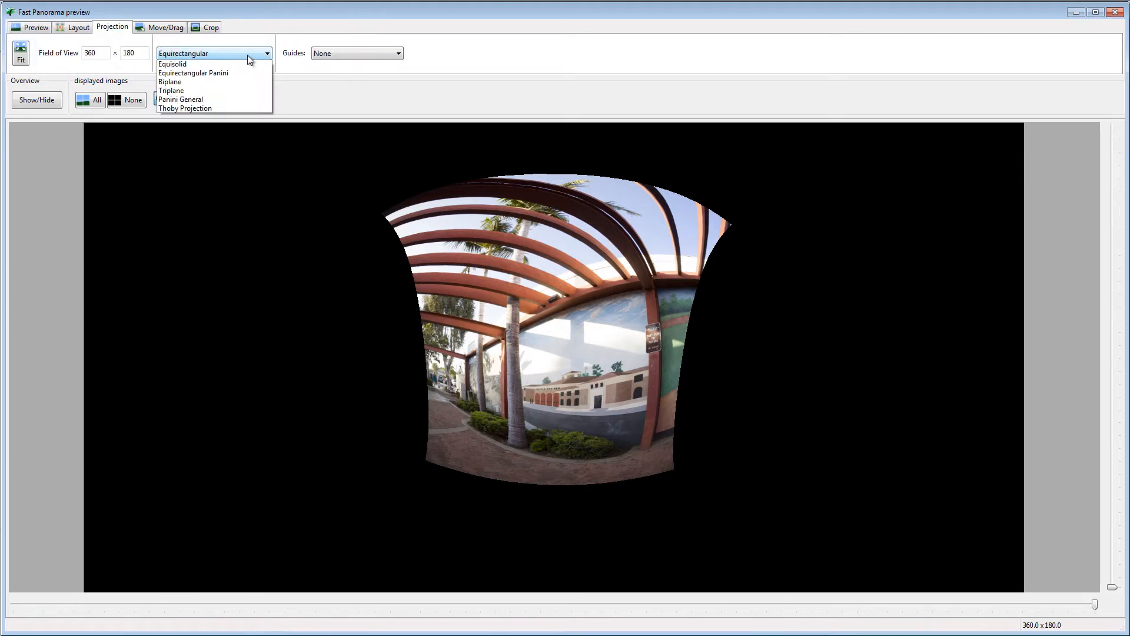
left_click(168, 64)
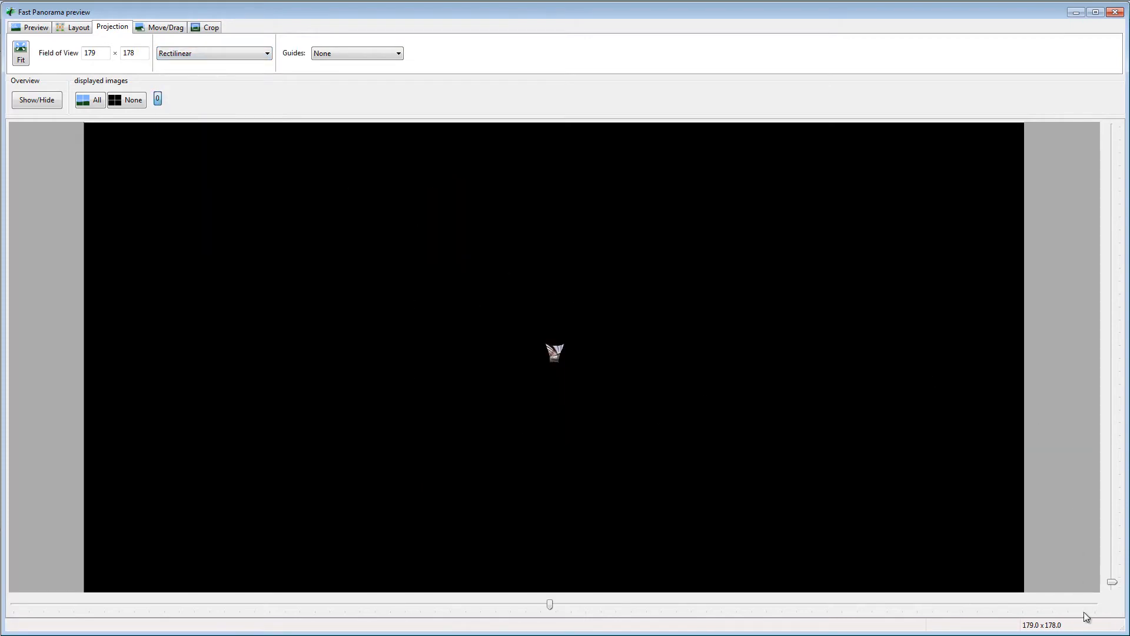
left_click_drag(1112, 581, 1112, 516)
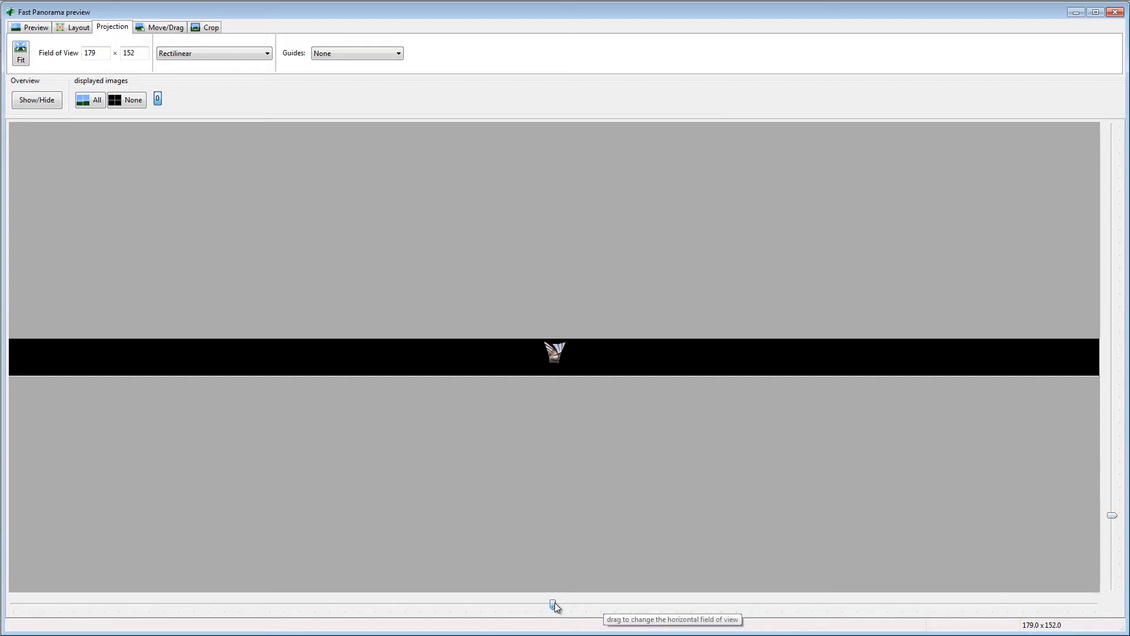
left_click_drag(554, 603, 432, 604)
left_click_drag(1113, 510, 1112, 471)
left_click_drag(1110, 492, 1111, 504)
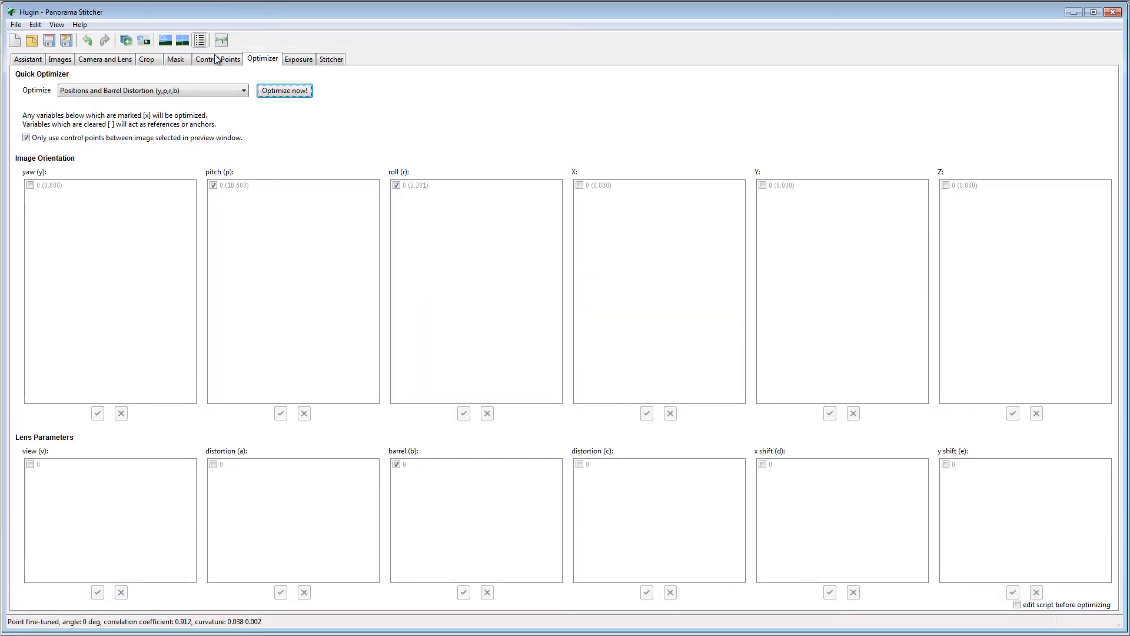
Step: Add a vertical-line control point along the mural-side right edge of the red post, from above the pigeon sign to just below it
left_click(219, 59)
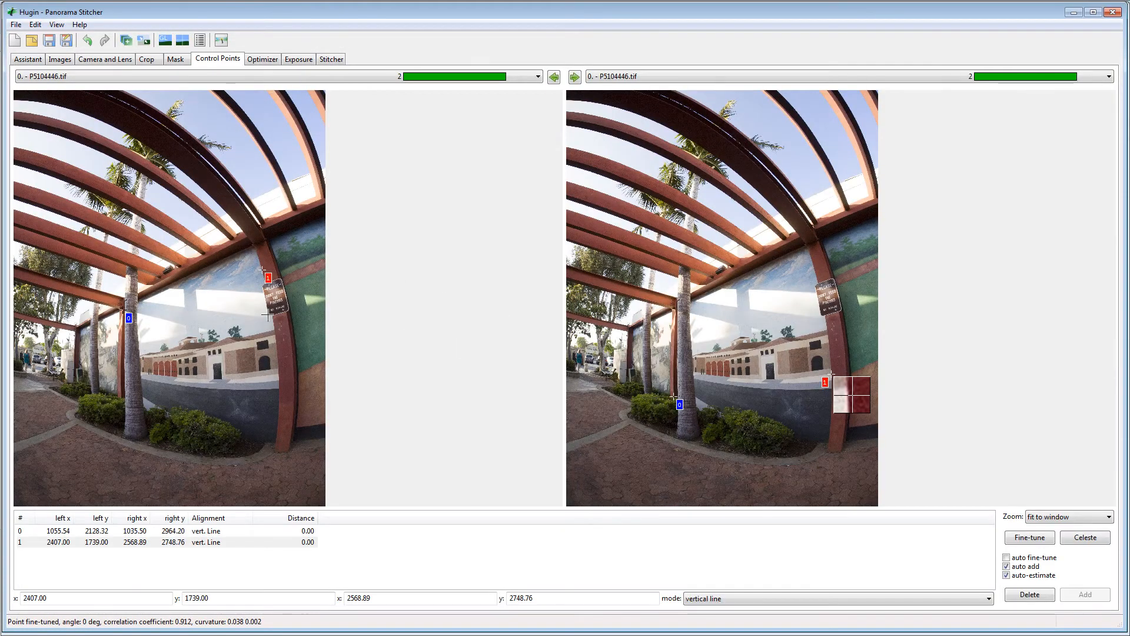
left_click(277, 314)
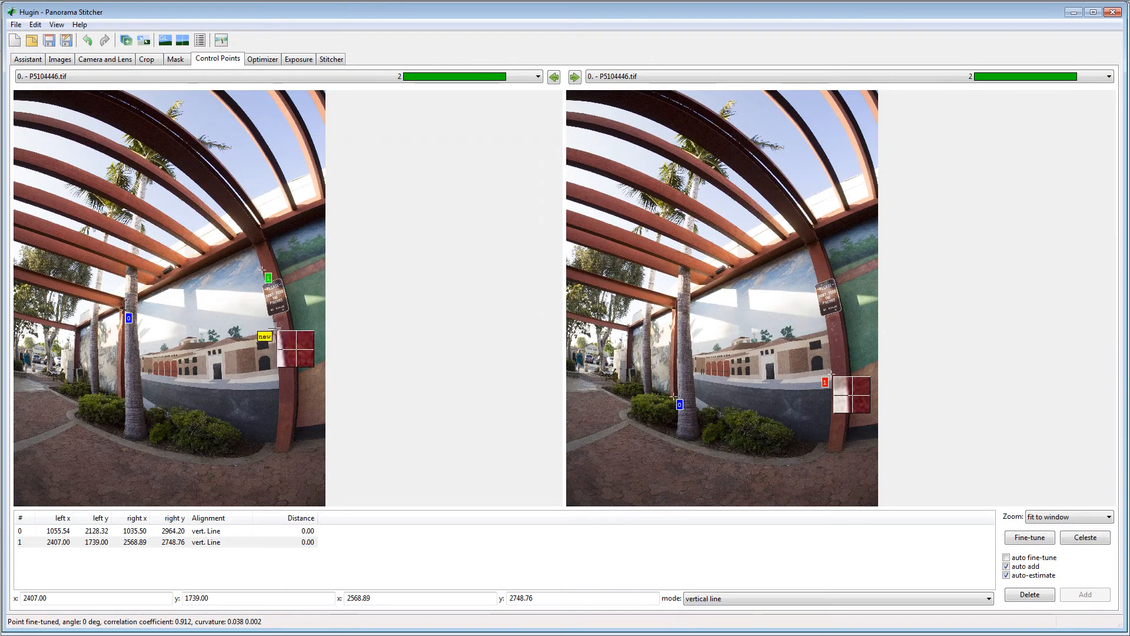
left_click_drag(274, 259, 271, 255)
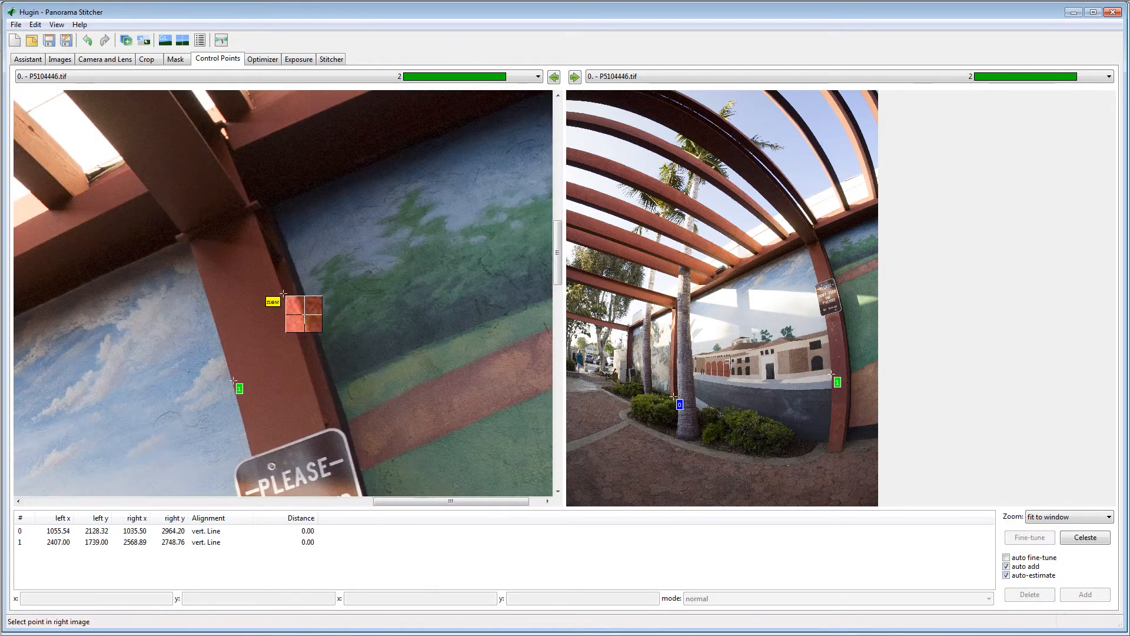
left_click(847, 358)
left_click_drag(846, 358, 841, 320)
left_click(885, 270)
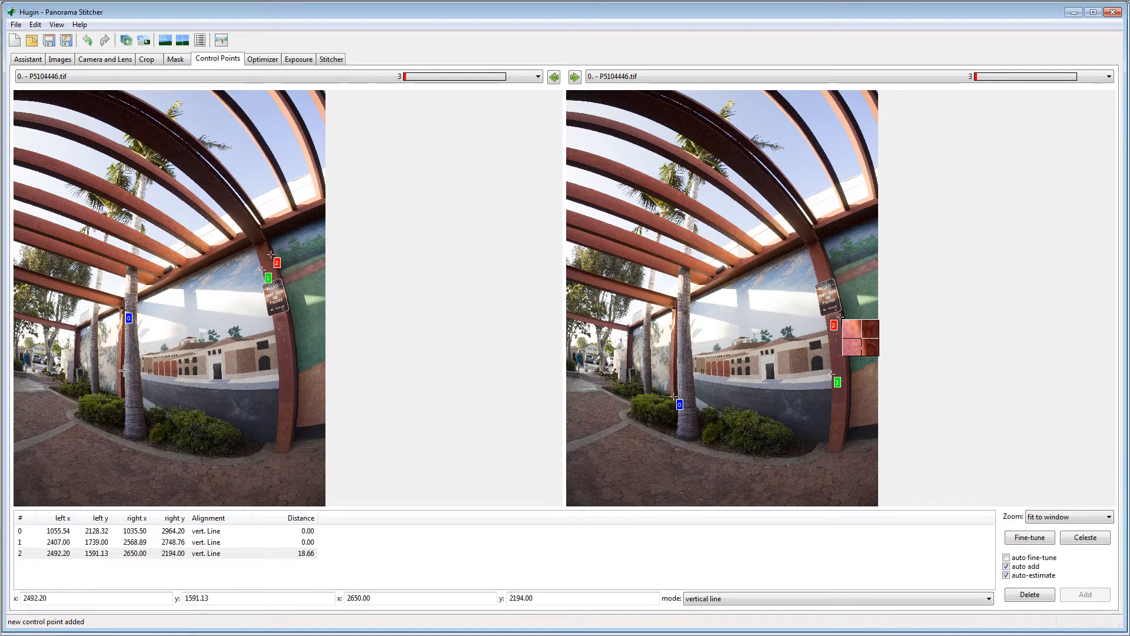
Step: Add a vertical-line control point along the red post beside the large palm trunk and inspect control point 2 in the list
left_click(120, 346)
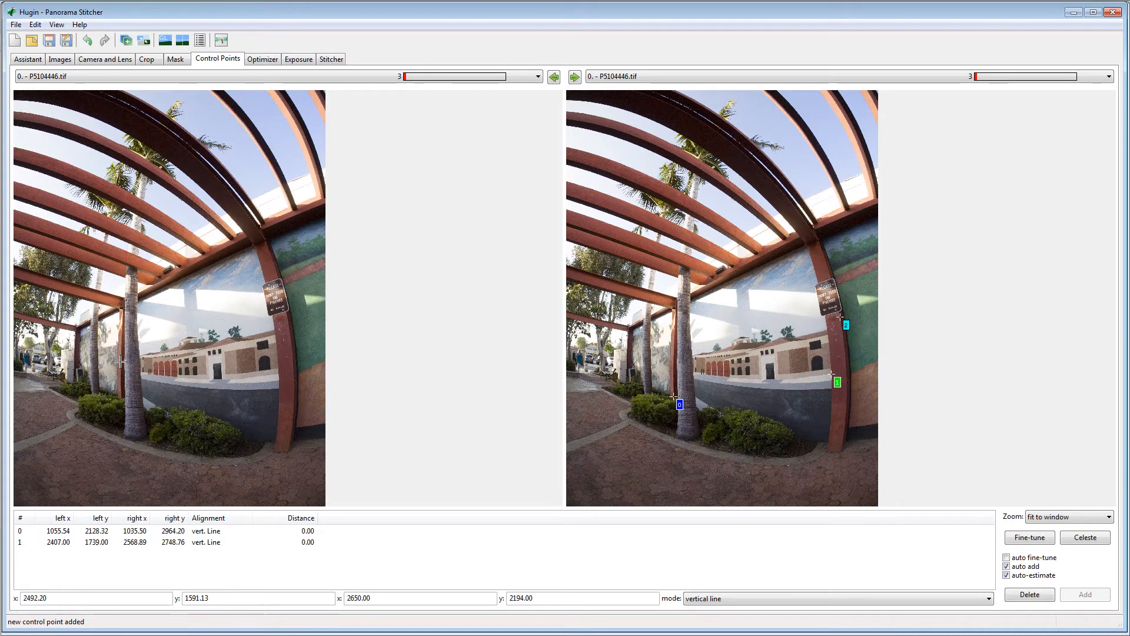
left_click(120, 360)
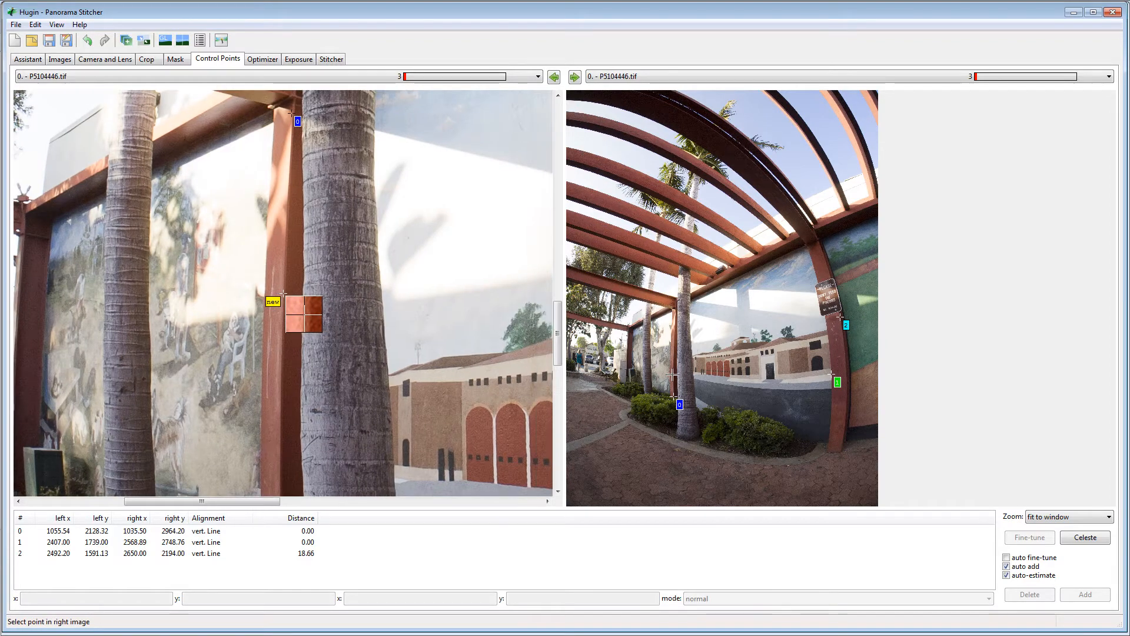
left_click(676, 380)
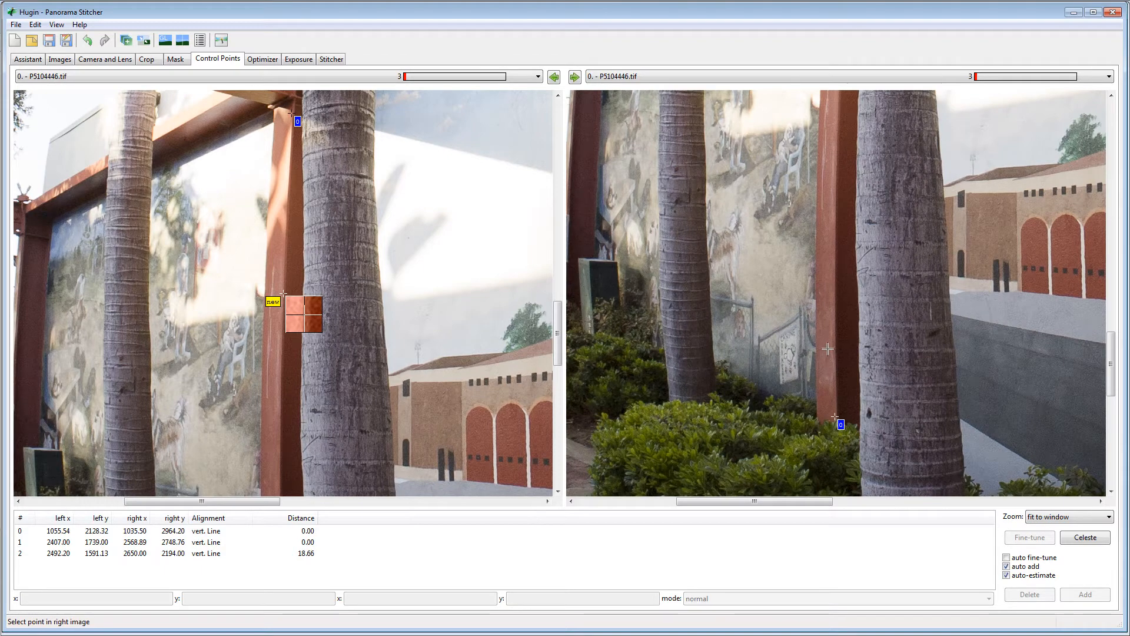
left_click(834, 335)
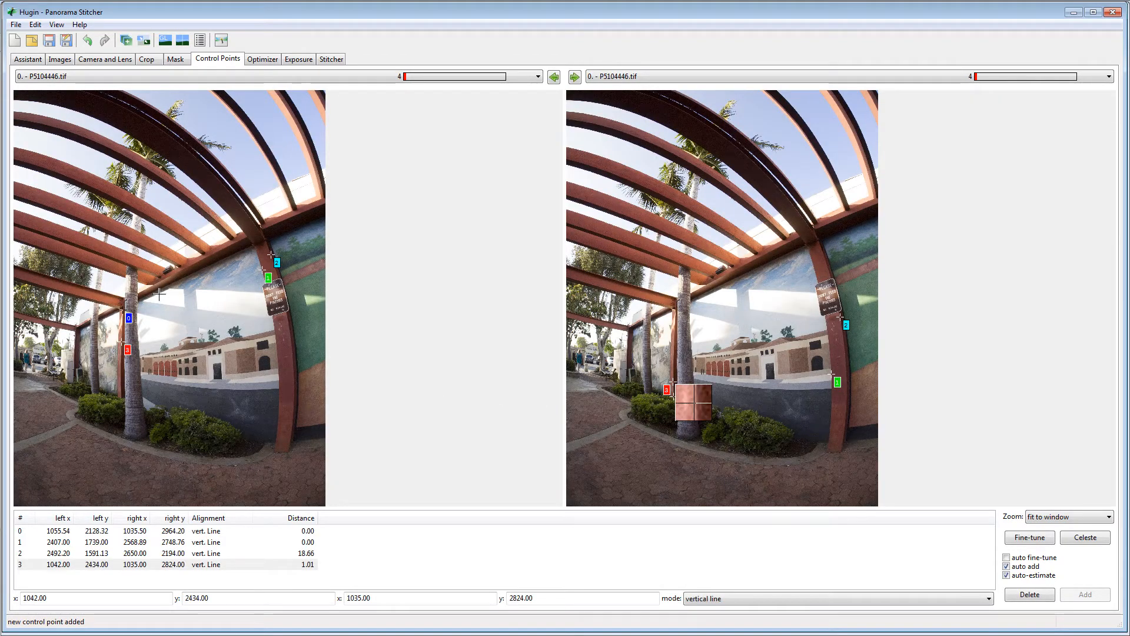
left_click(304, 559)
left_click(304, 554)
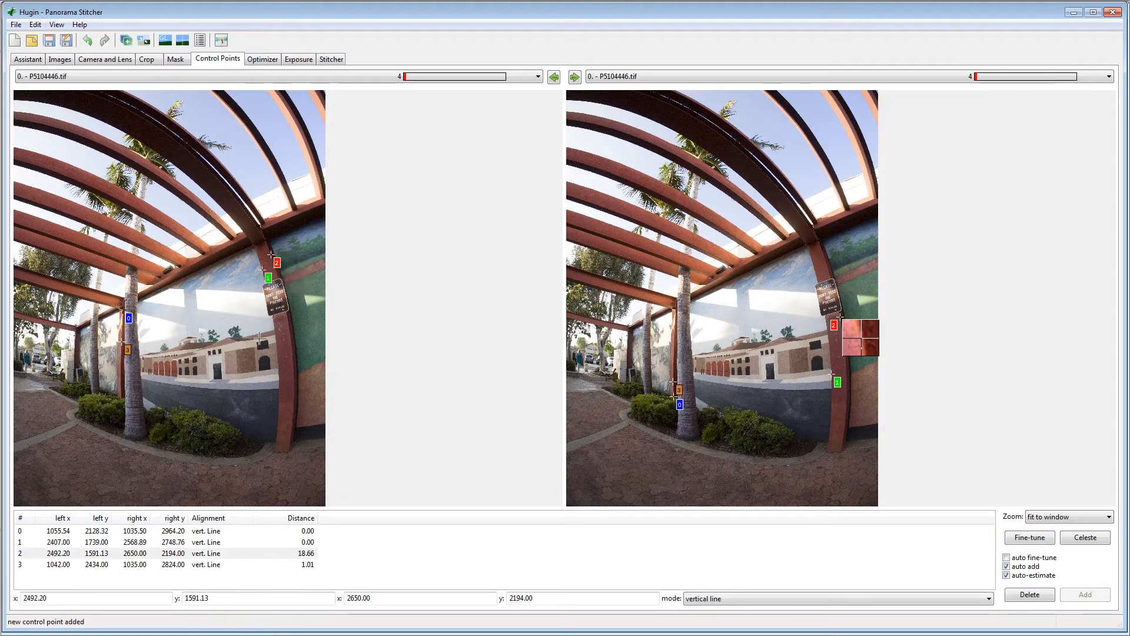
Step: Rerun the Positions and Barrel Distortion (y,p,r,b) optimization with the added control points and apply the changes
left_click(272, 60)
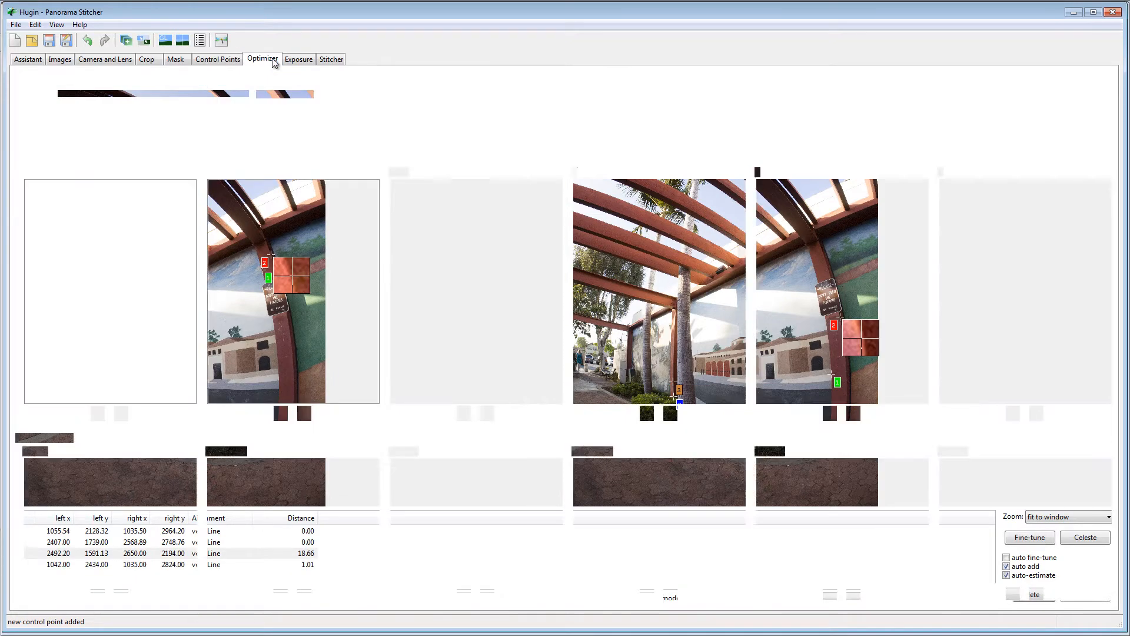
left_click(284, 91)
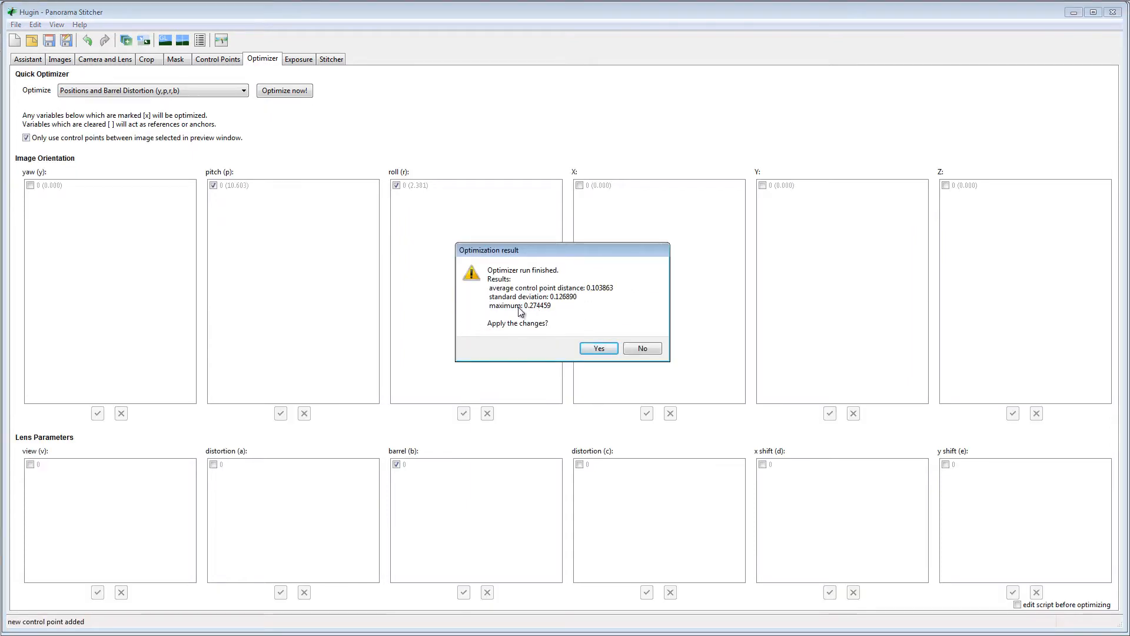
left_click(609, 349)
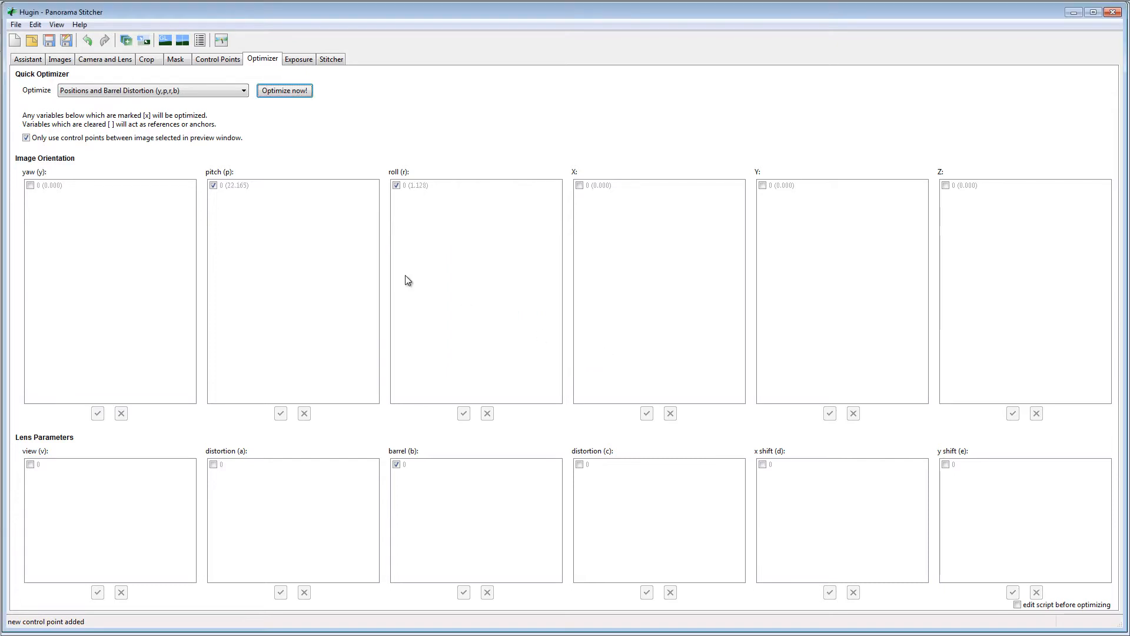
Step: Open the fast panorama preview and widen the field of view to 159 × 153
left_click(164, 40)
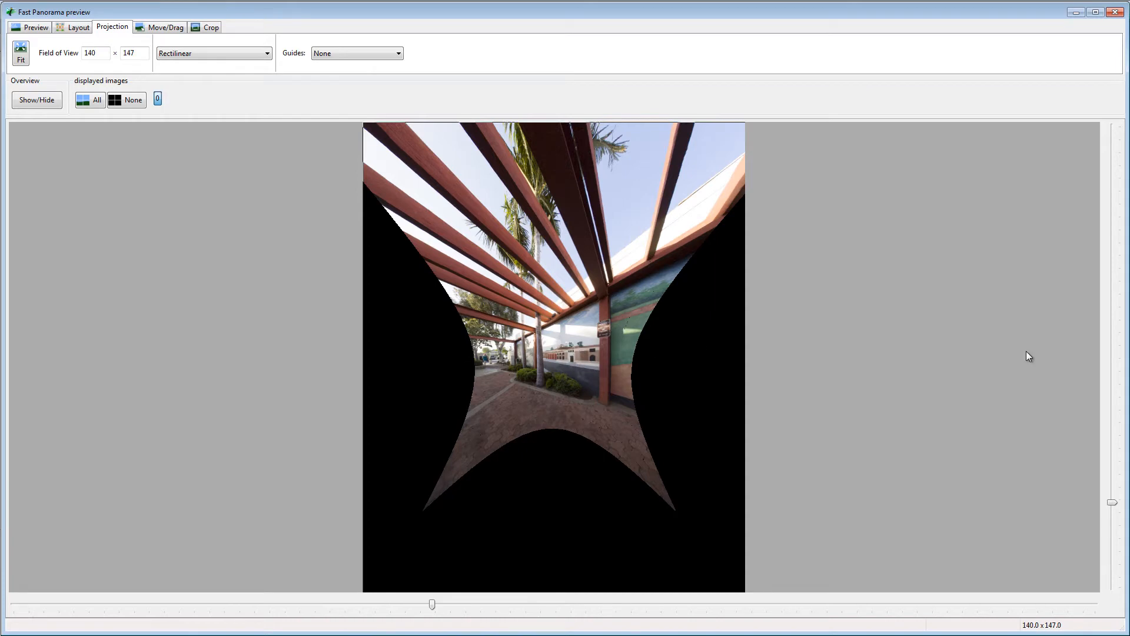
mouse_move(1112, 502)
left_mouse_down()
mouse_move(1107, 362)
mouse_move(1090, 450)
mouse_move(1093, 582)
mouse_move(1100, 457)
mouse_move(1112, 442)
mouse_move(1111, 583)
mouse_move(1108, 518)
left_mouse_up()
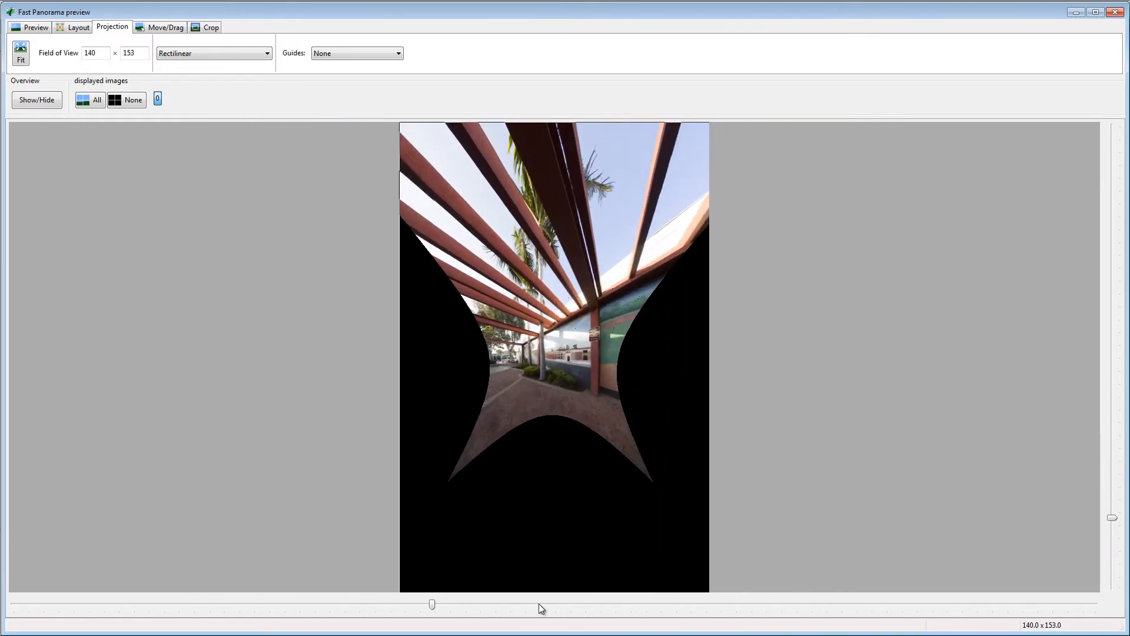
left_click_drag(432, 604, 489, 604)
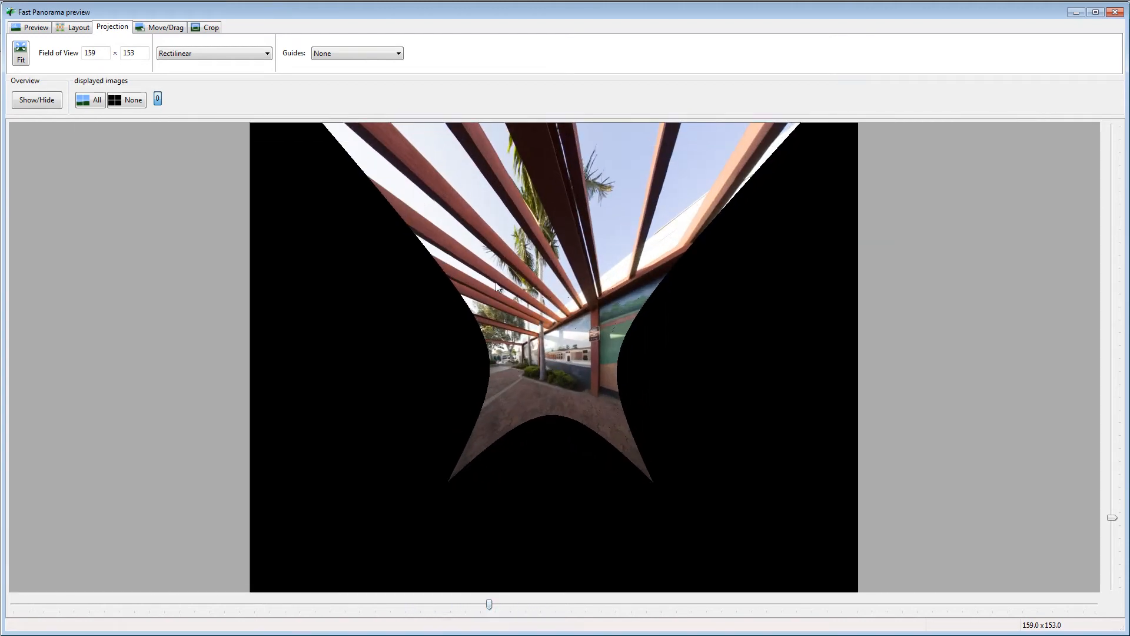
Step: Try repositioning the rectilinear image off-centre in the preview and undo the move
left_click(166, 28)
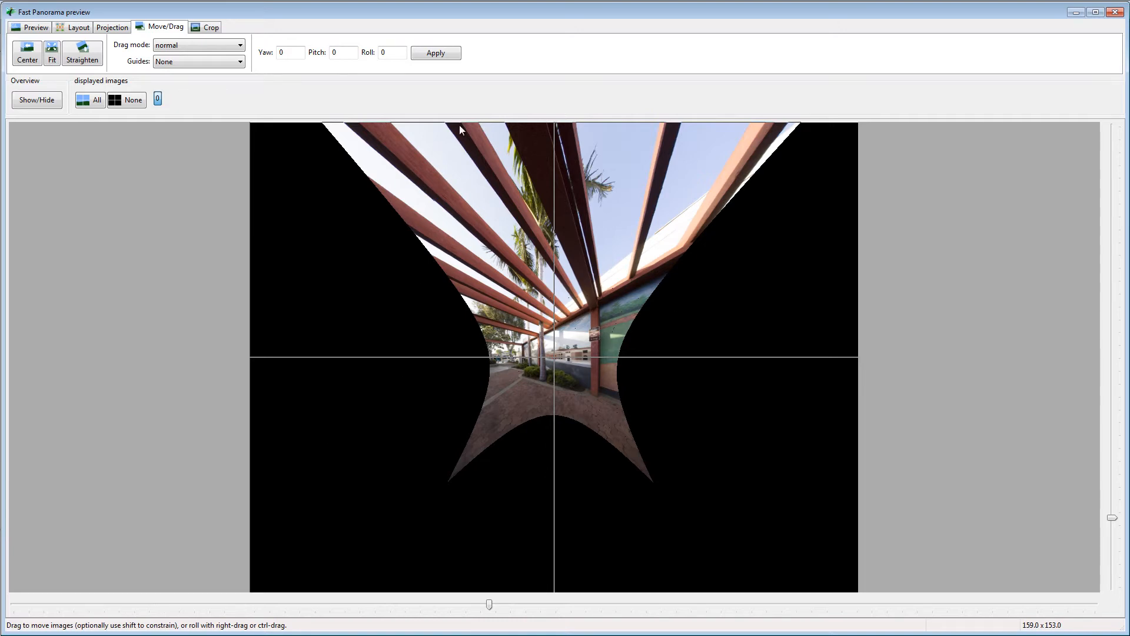
left_click_drag(545, 341, 606, 303)
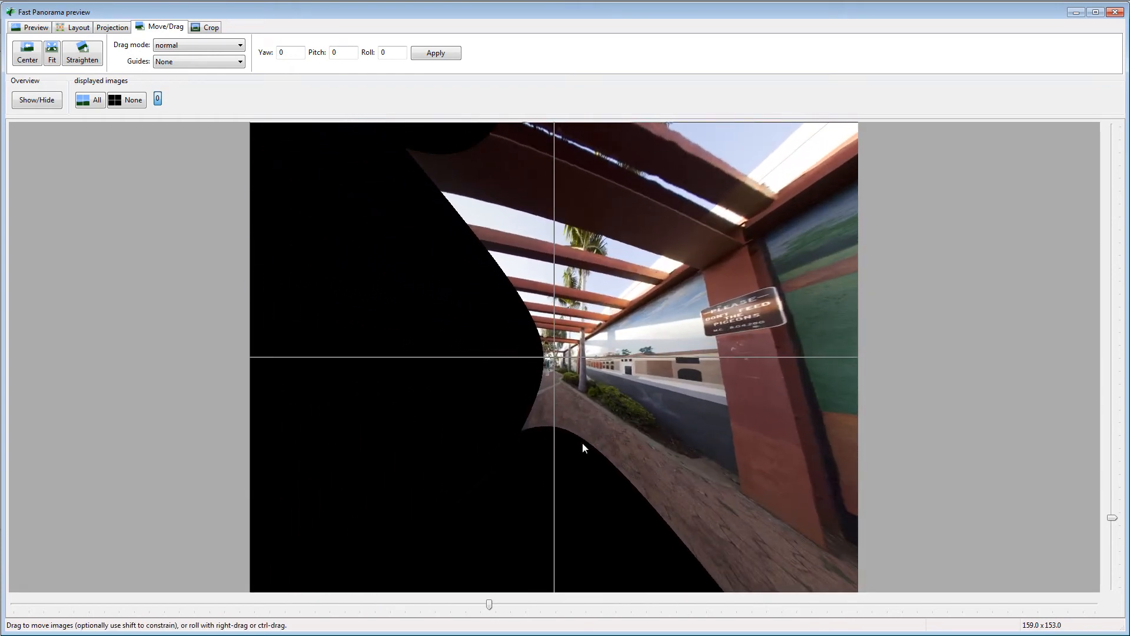
key("ctrl+z")
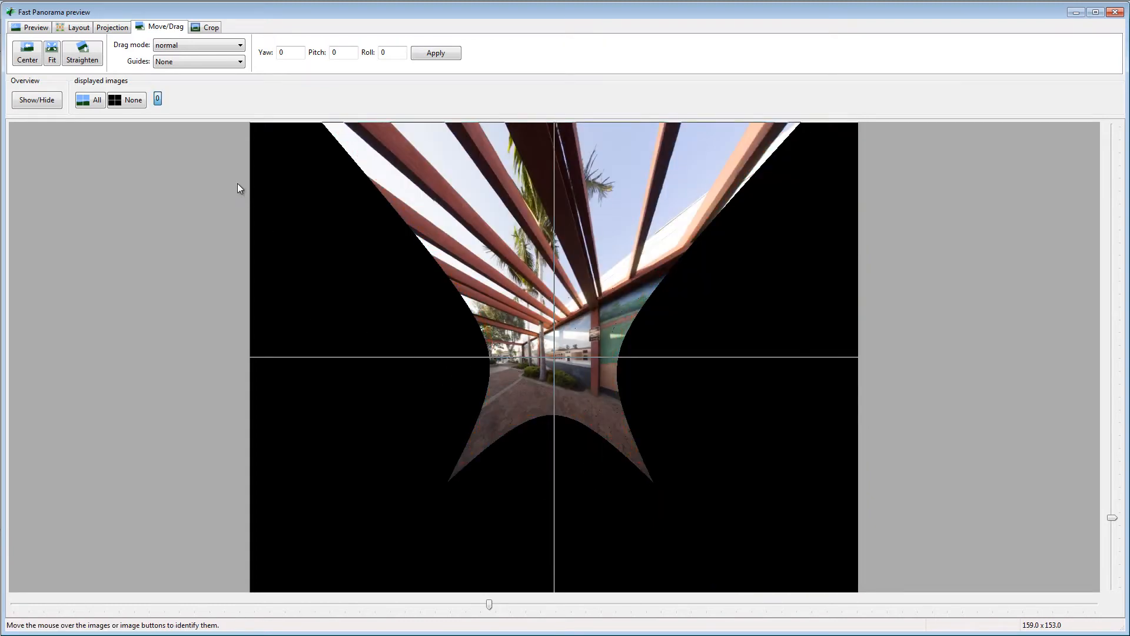
Step: Switch the projection to Equirectangular for comparison and return it to Rectilinear
left_click(112, 27)
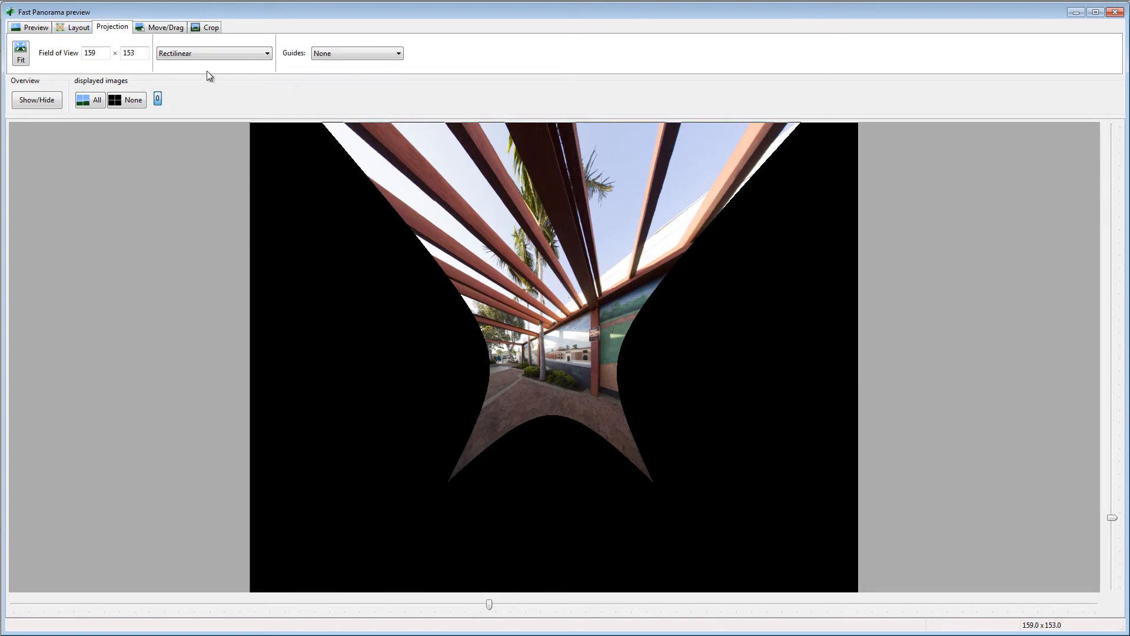
left_click(208, 51)
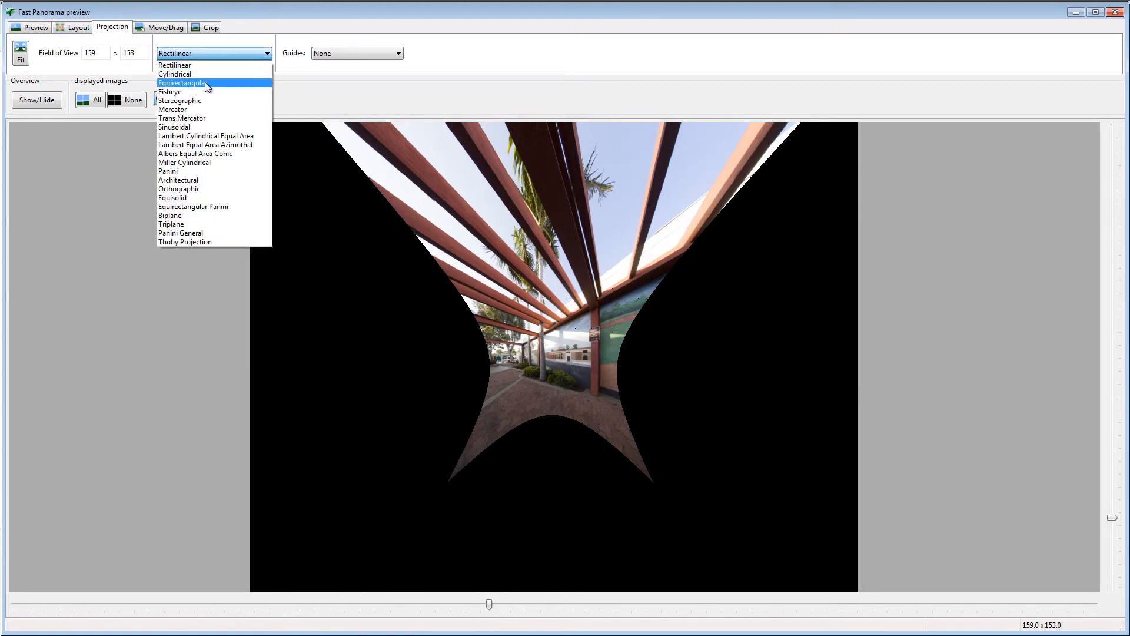
left_click(205, 83)
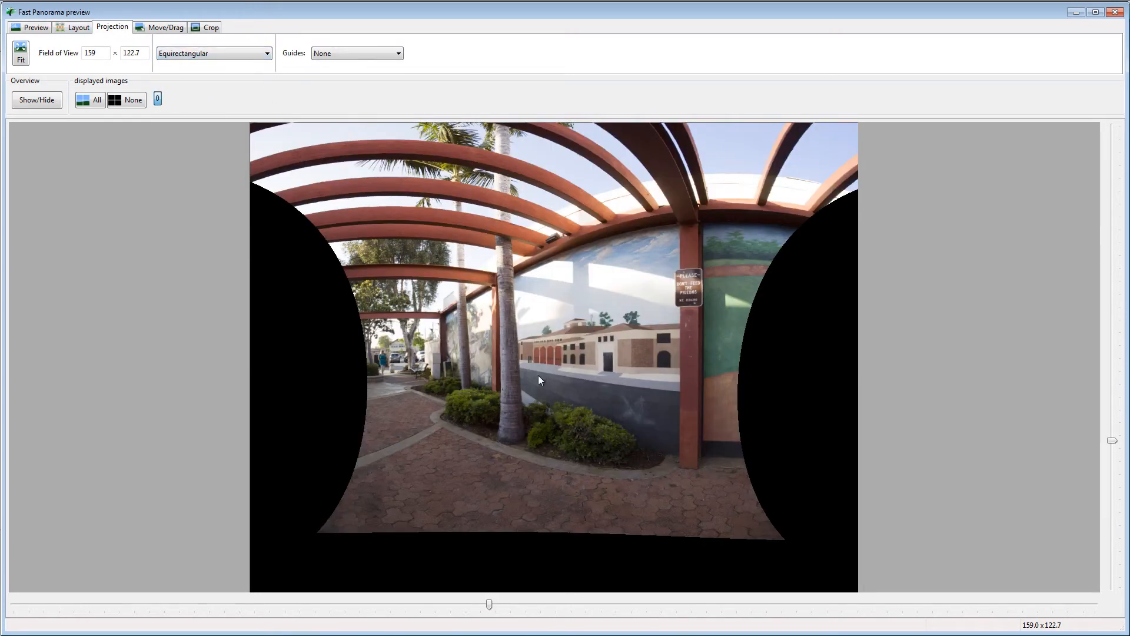
left_click(206, 54)
left_click(197, 65)
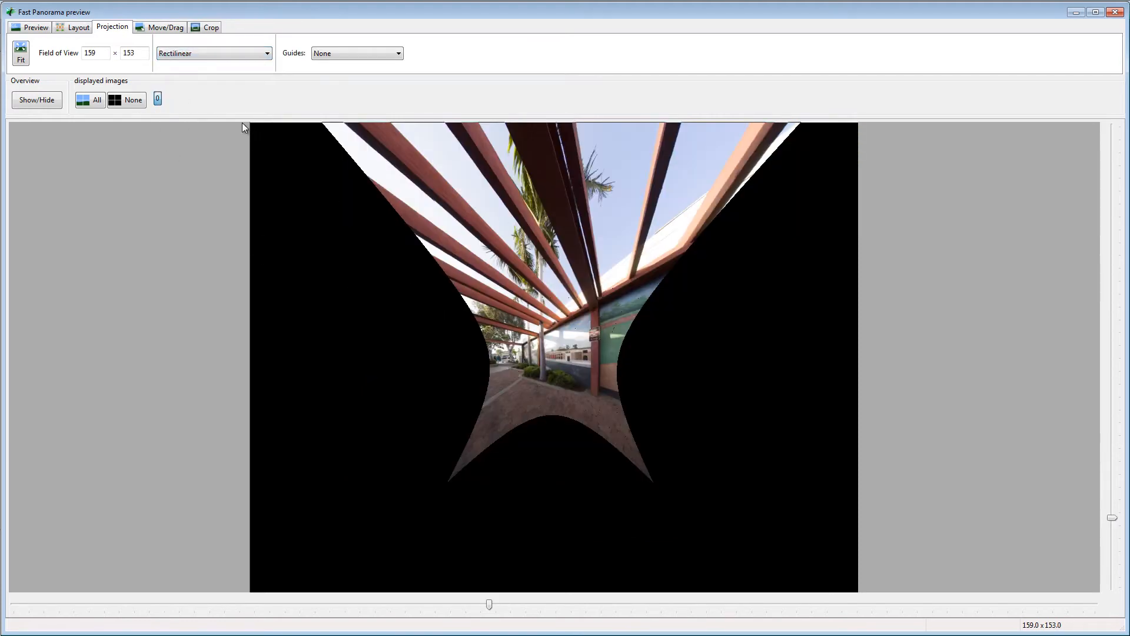
Step: Autocrop the rectilinear image with the crop's top edge lowered to 518, and reduce the vertical field of view to 137
left_click(202, 27)
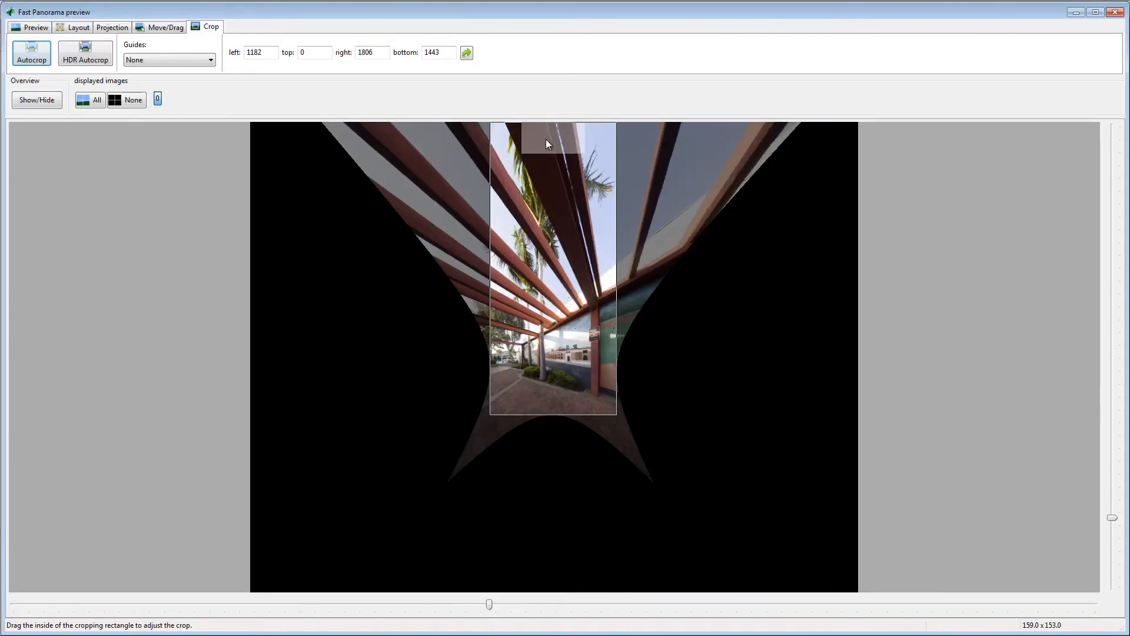
left_click_drag(545, 139, 571, 241)
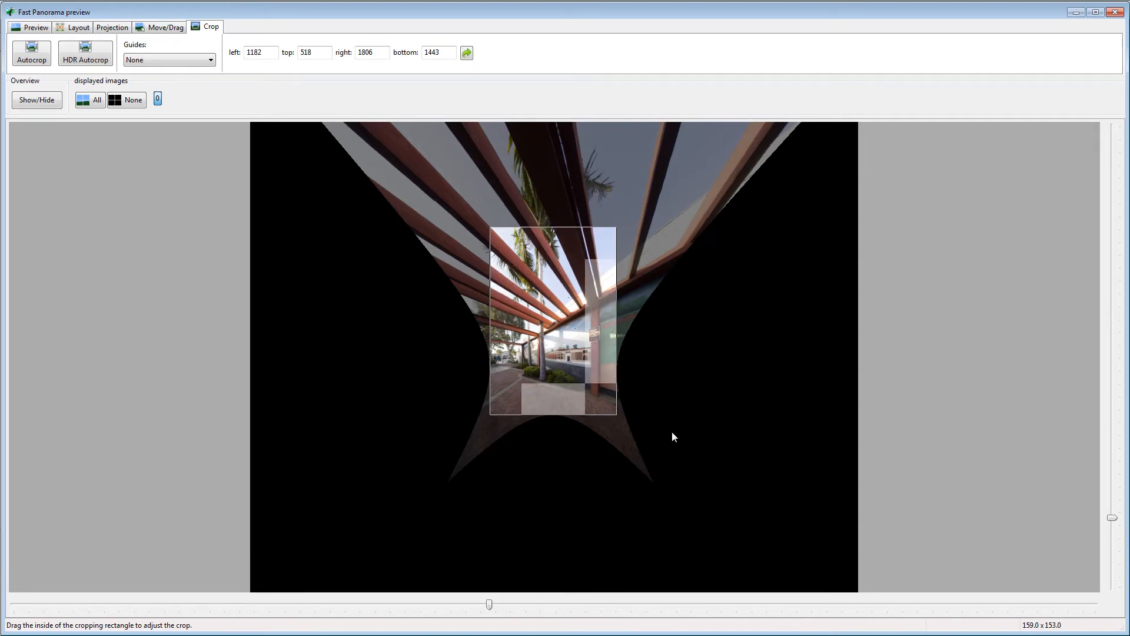
left_click_drag(1112, 518, 1122, 476)
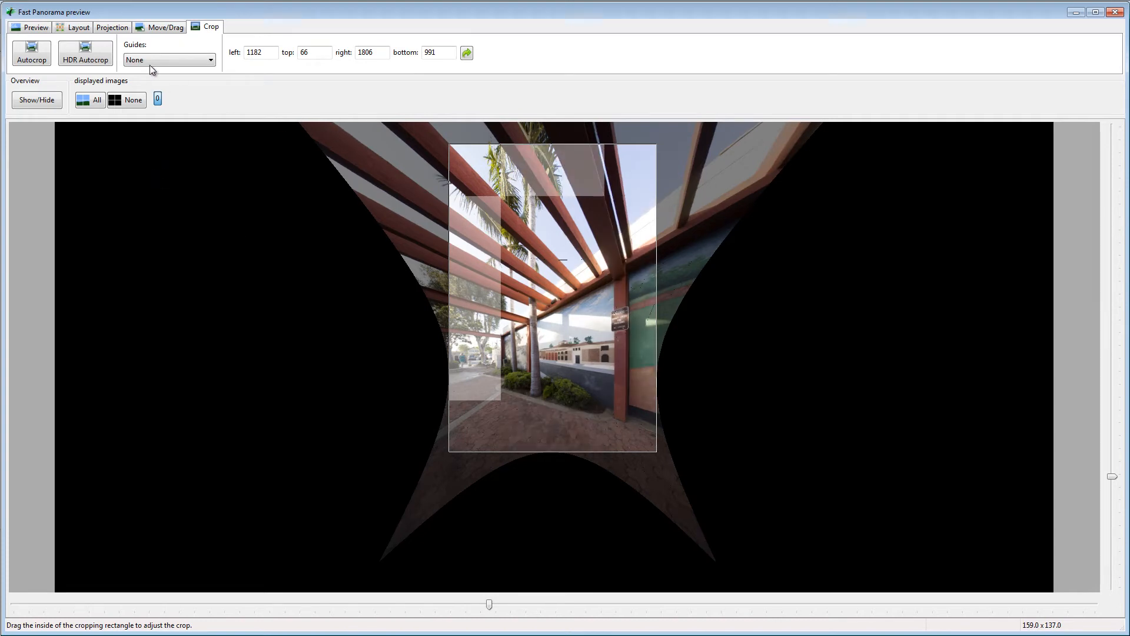
Step: Change the projection to Cylindrical with a vertical field of view of 100 and autocrop the image
left_click(111, 27)
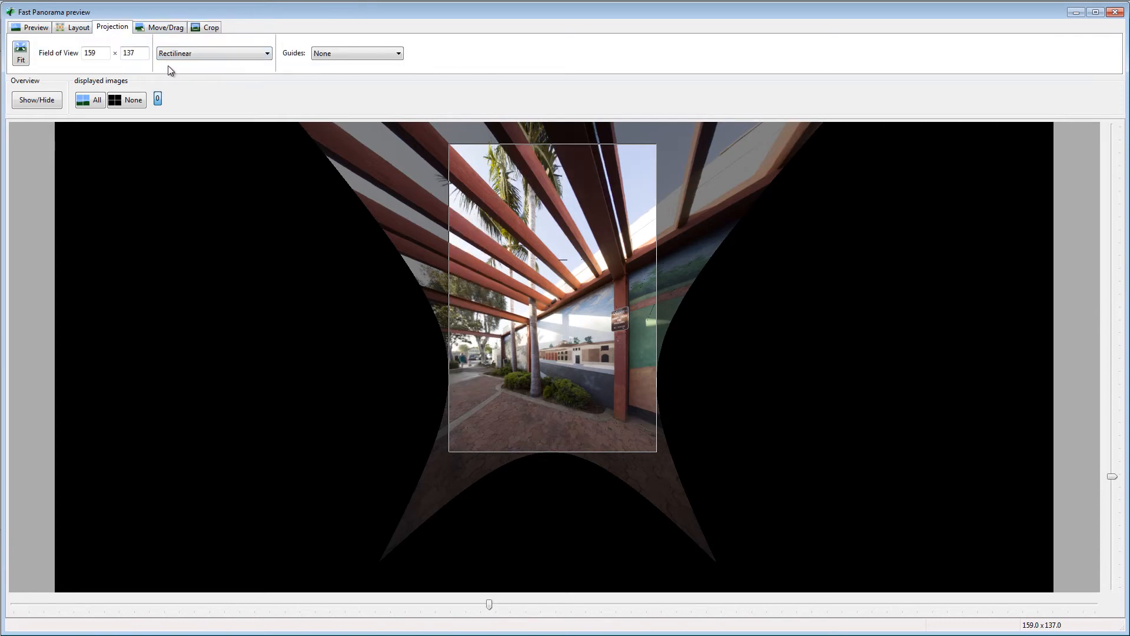
left_click(198, 52)
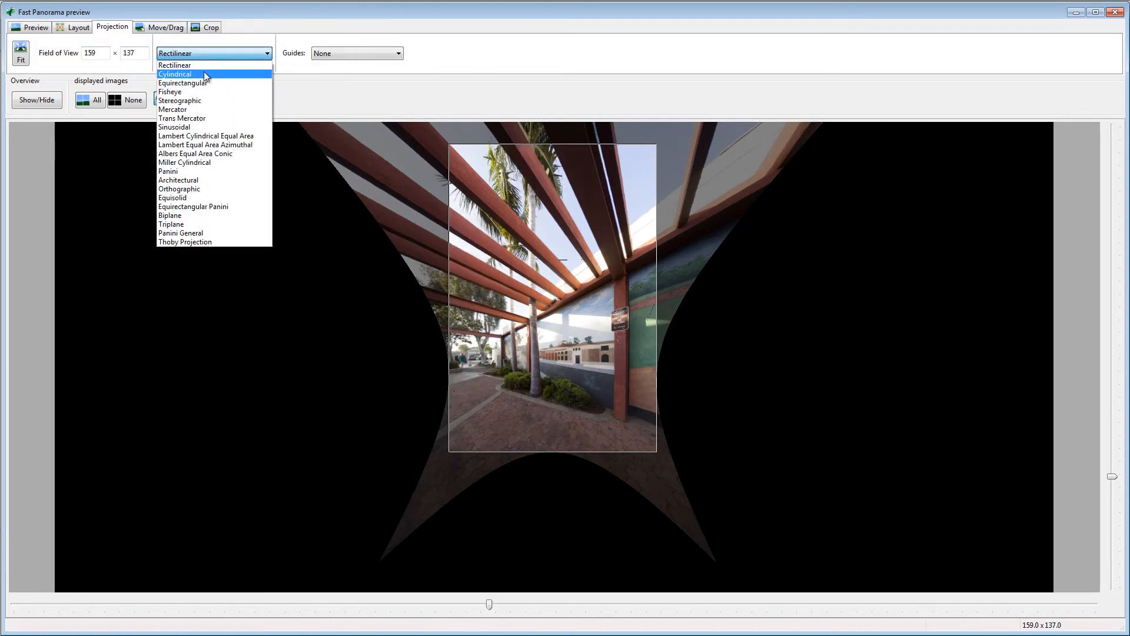
left_click(203, 74)
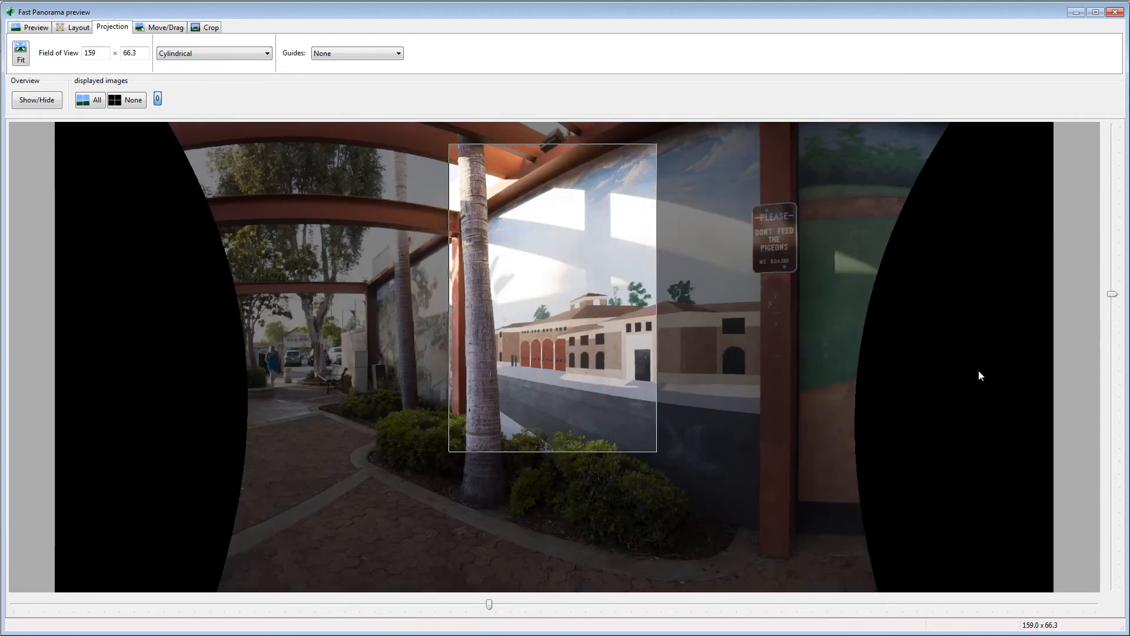
left_click_drag(1112, 294, 1113, 382)
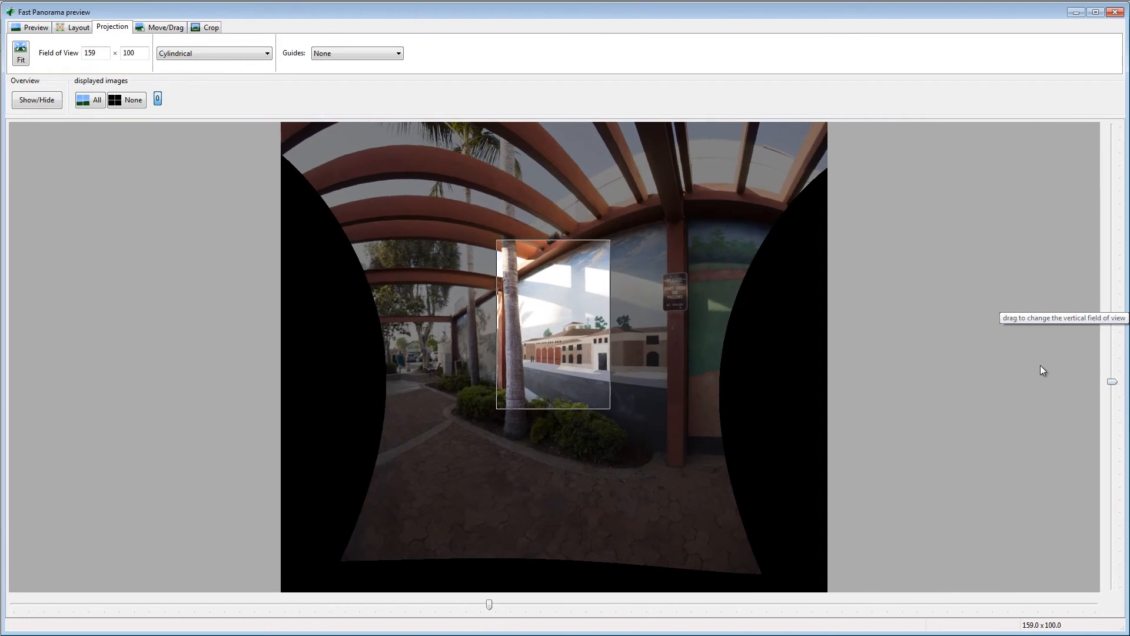
left_click(211, 28)
left_click(30, 56)
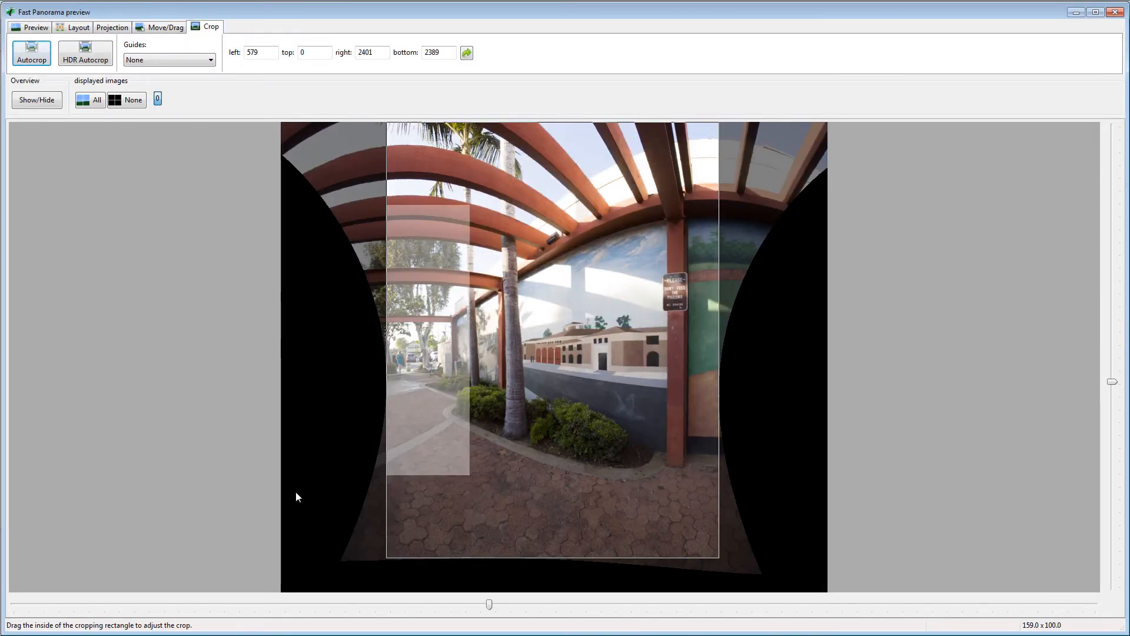
Step: Change the projection to Architectural with a field of view of 163 by 179.2
left_click(41, 27)
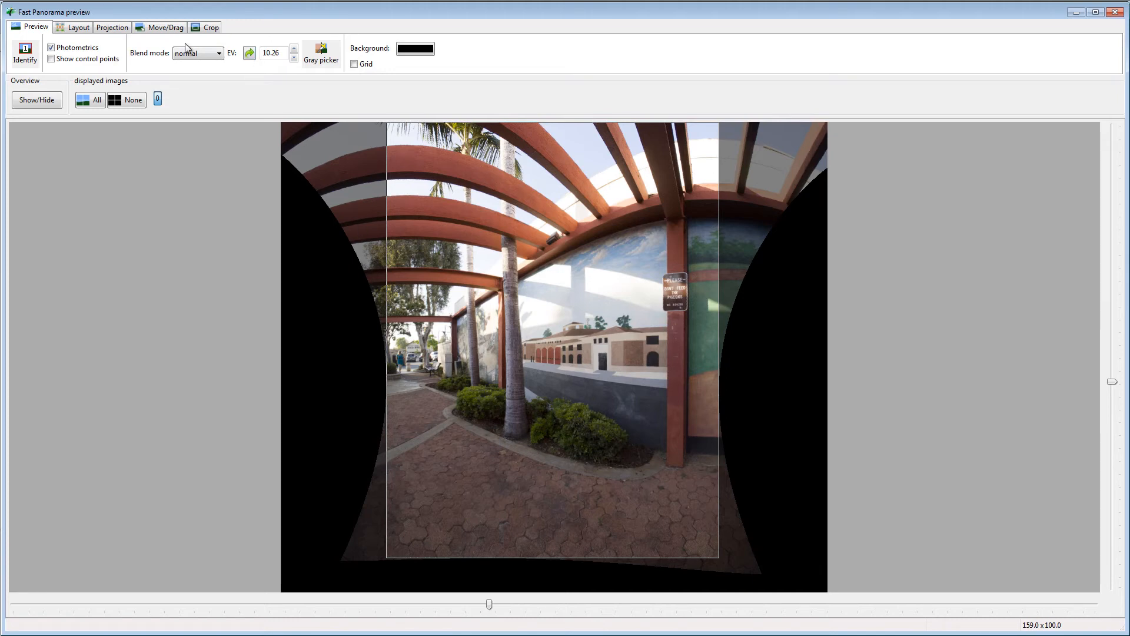
left_click(117, 28)
left_click(219, 51)
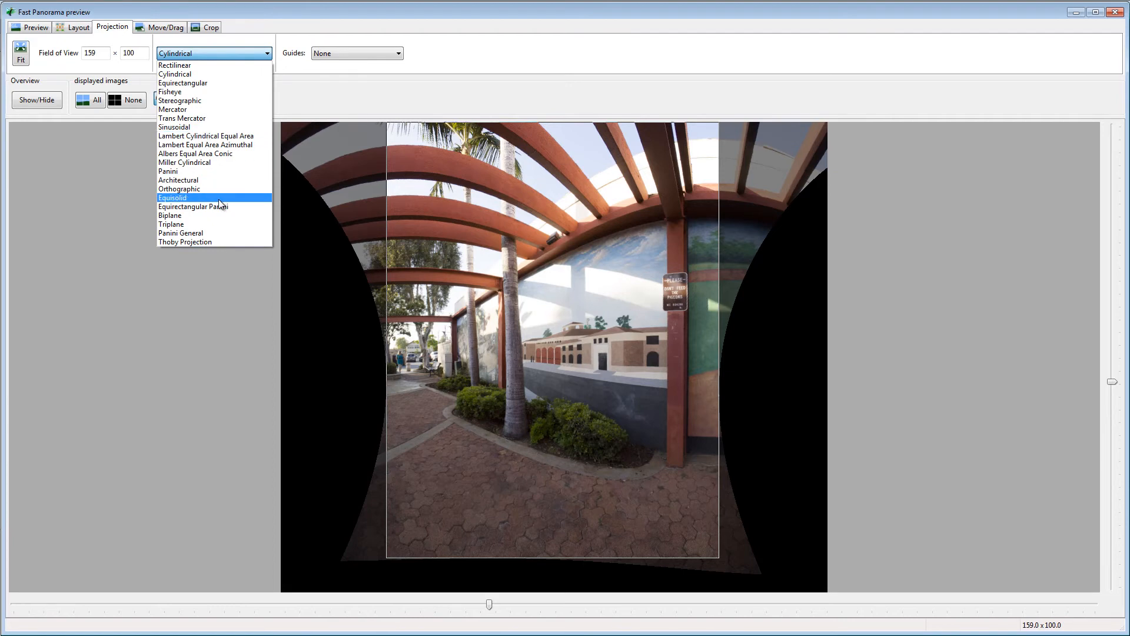
left_click(214, 181)
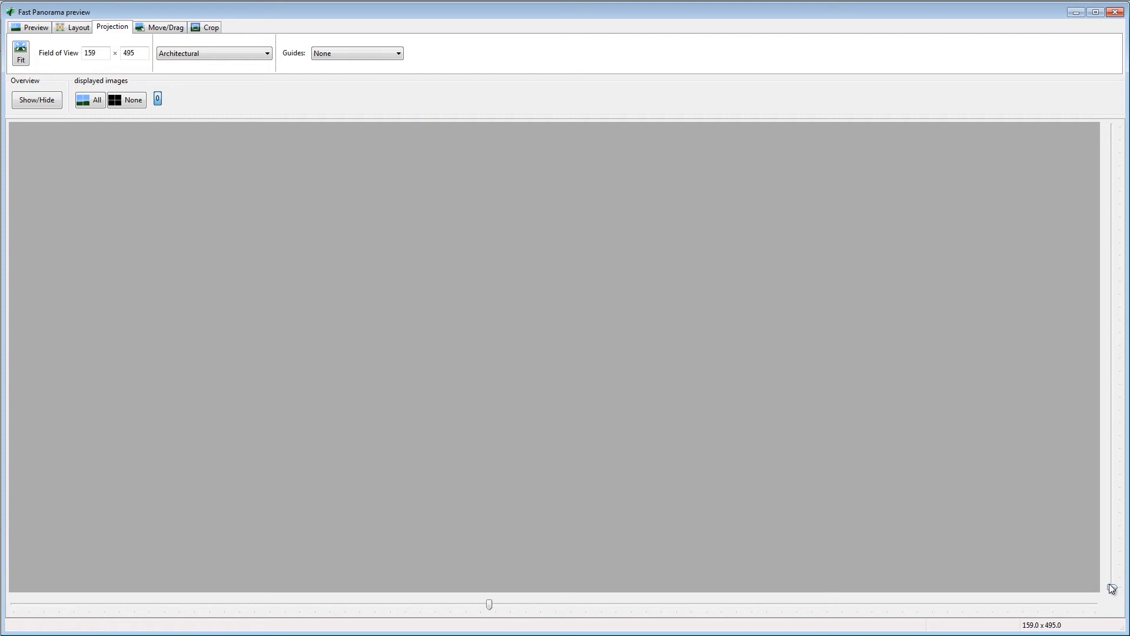
left_click_drag(1111, 535, 1111, 451)
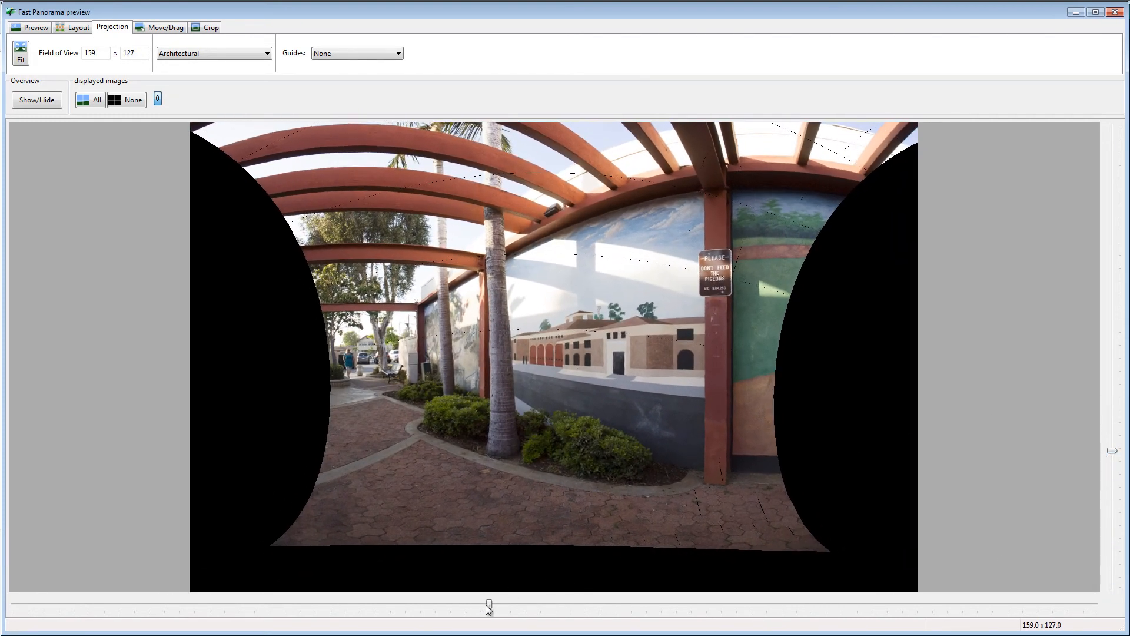
mouse_move(488, 604)
left_mouse_down()
mouse_move(411, 606)
mouse_move(501, 606)
left_mouse_up()
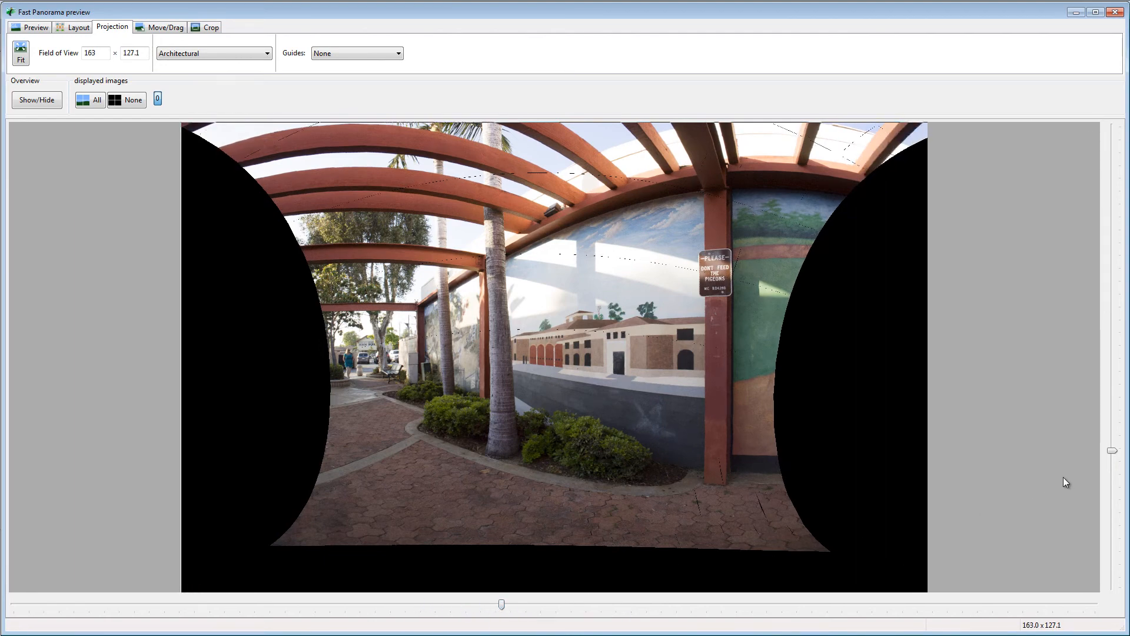
left_click_drag(1112, 453, 1112, 584)
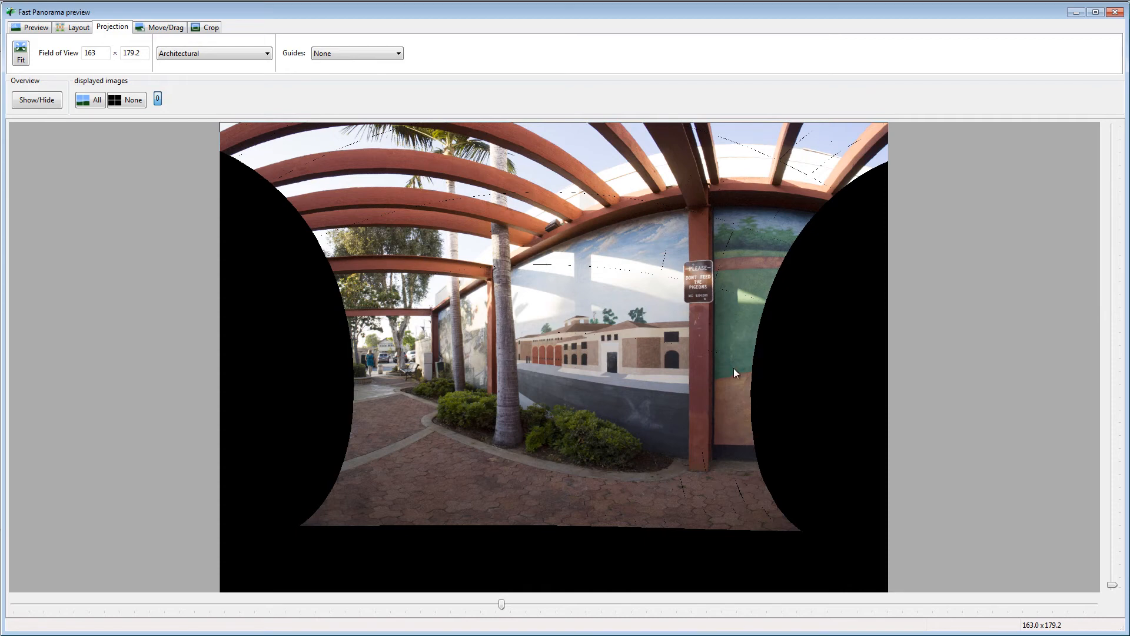
Step: Turn on the display of control points in the panorama preview
left_click(36, 27)
left_click(70, 61)
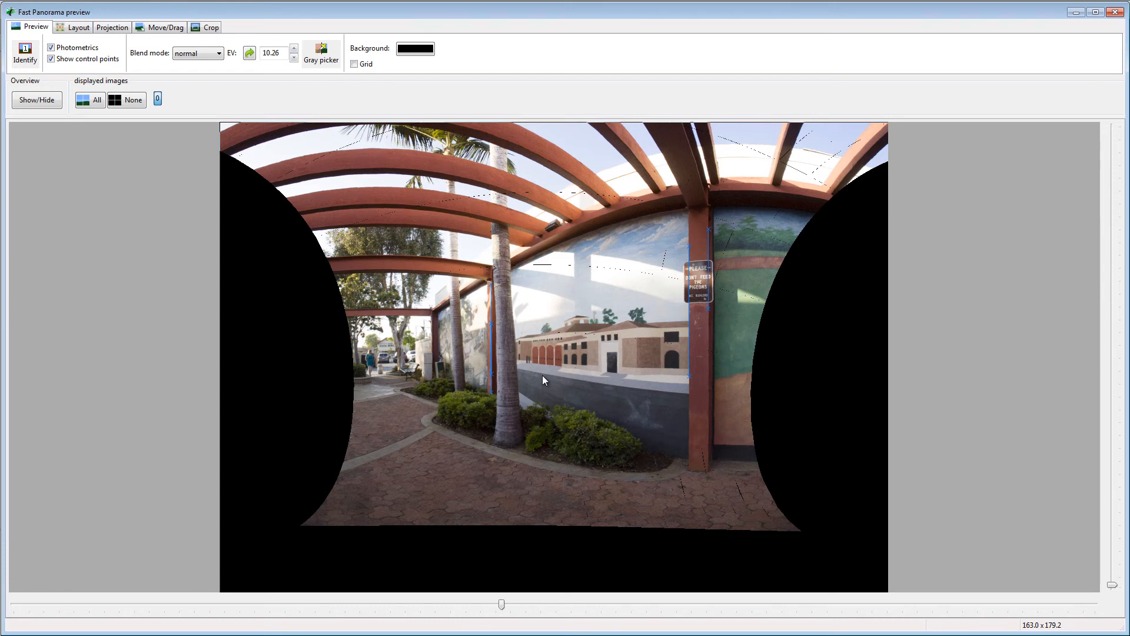
left_click(111, 27)
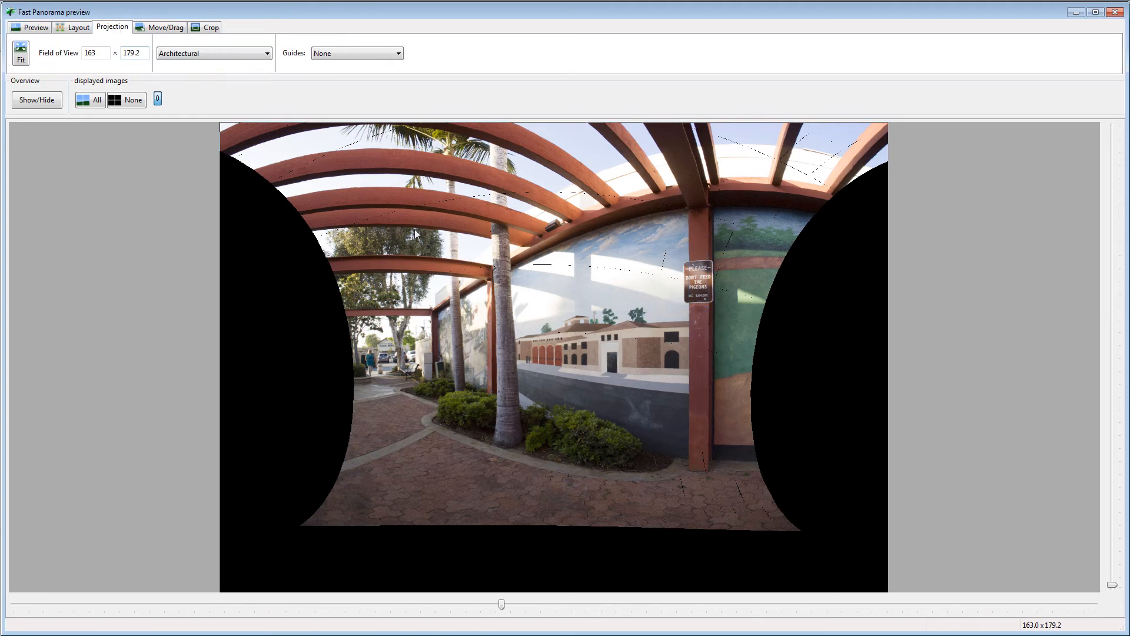
left_click(165, 27)
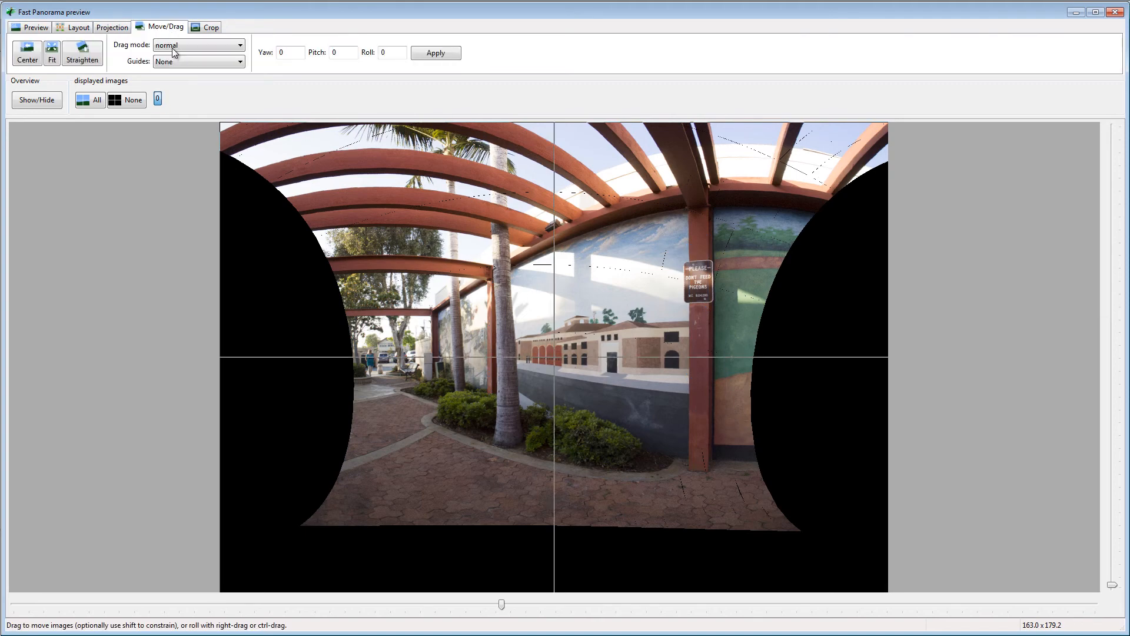
left_click_drag(570, 277, 587, 303)
left_click_drag(591, 341, 582, 349)
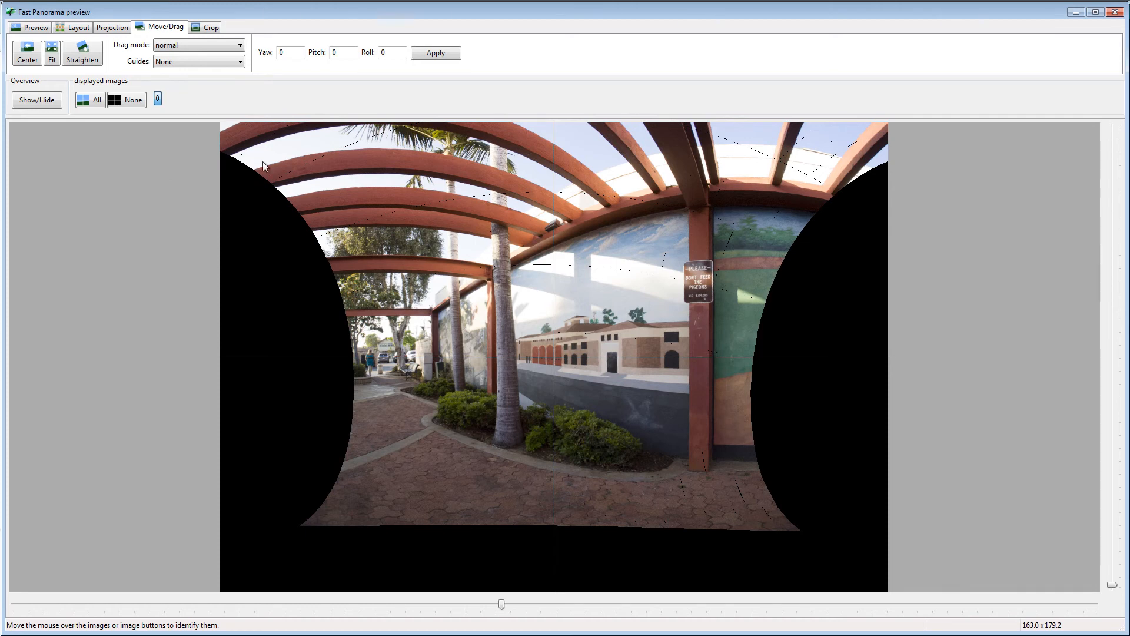
Step: Switch the projection to Rectilinear and back to Cylindrical to compare the results
left_click(111, 27)
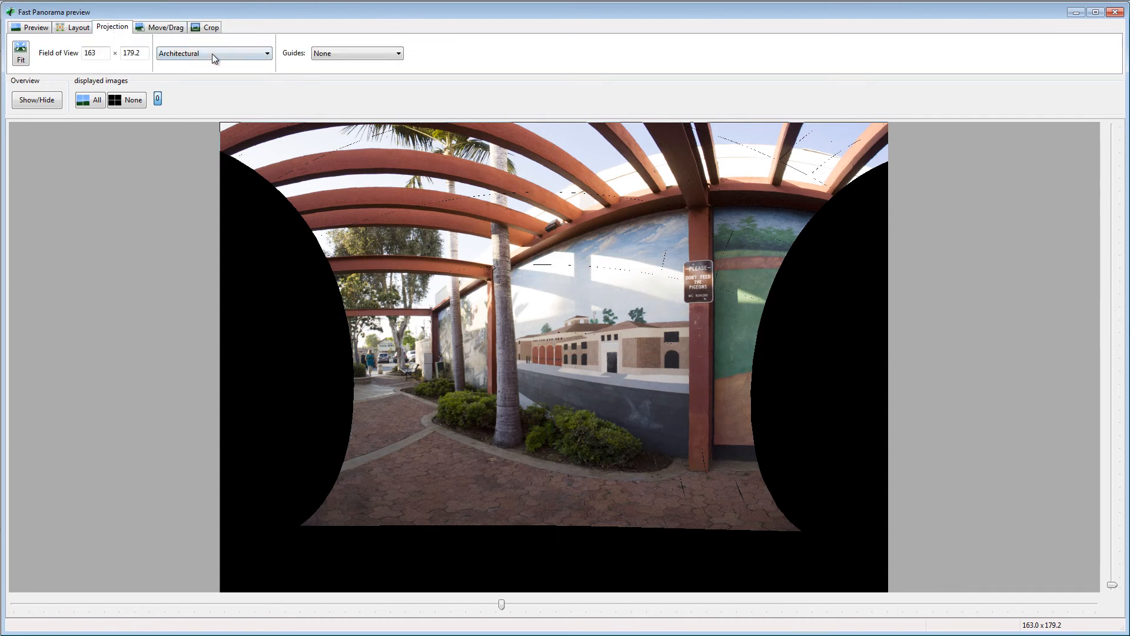
left_click(228, 53)
left_click(225, 65)
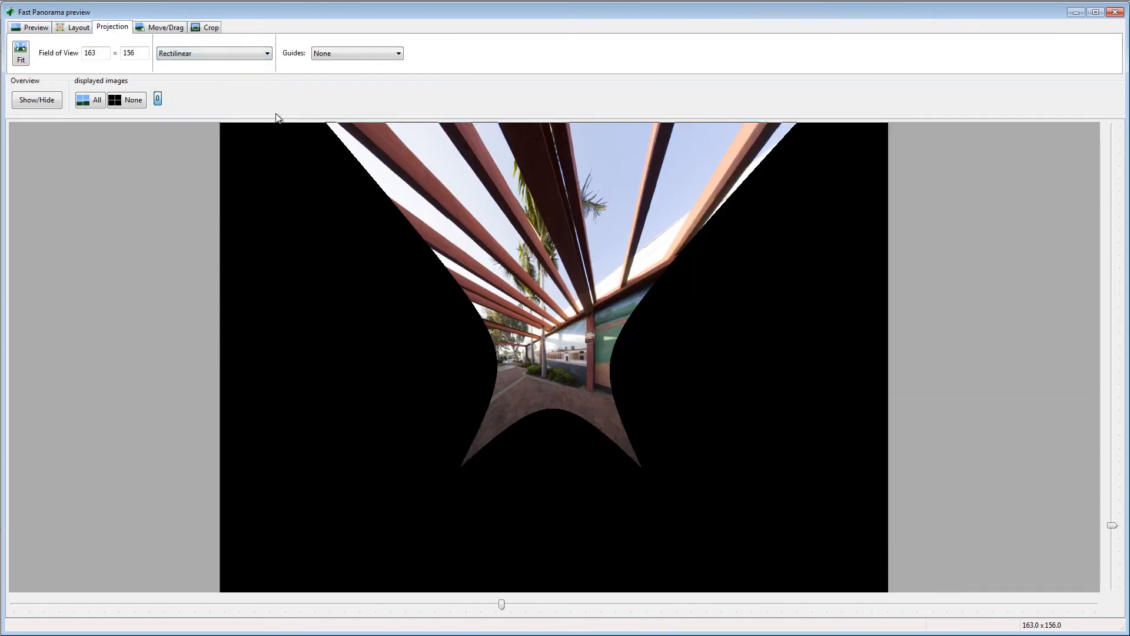
left_click(198, 53)
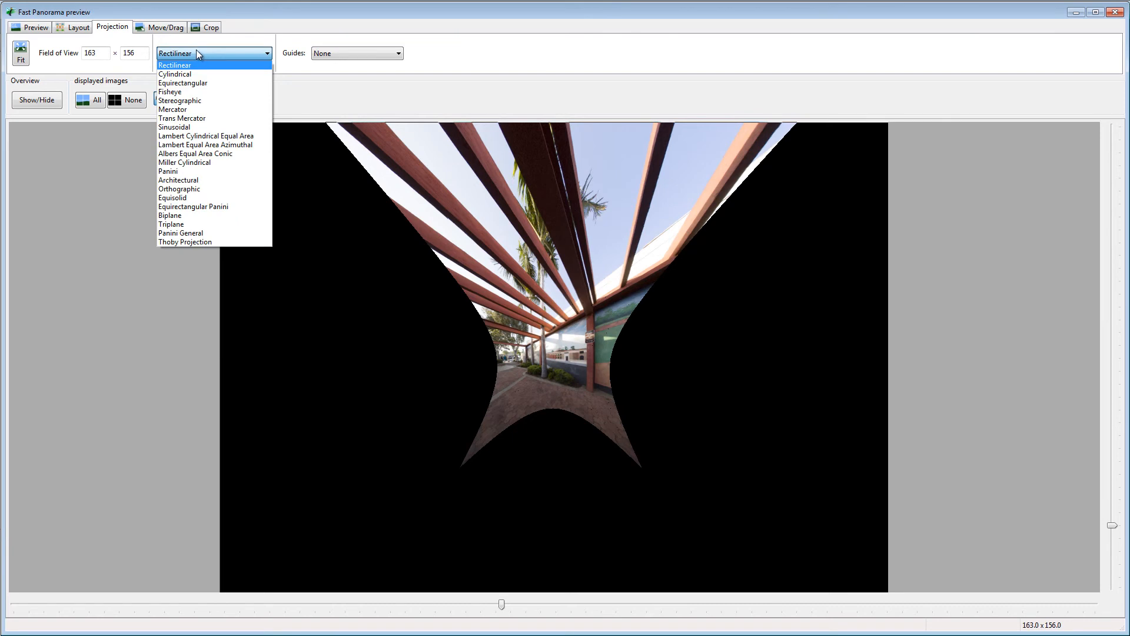
left_click(197, 51)
left_click(187, 52)
left_click(187, 75)
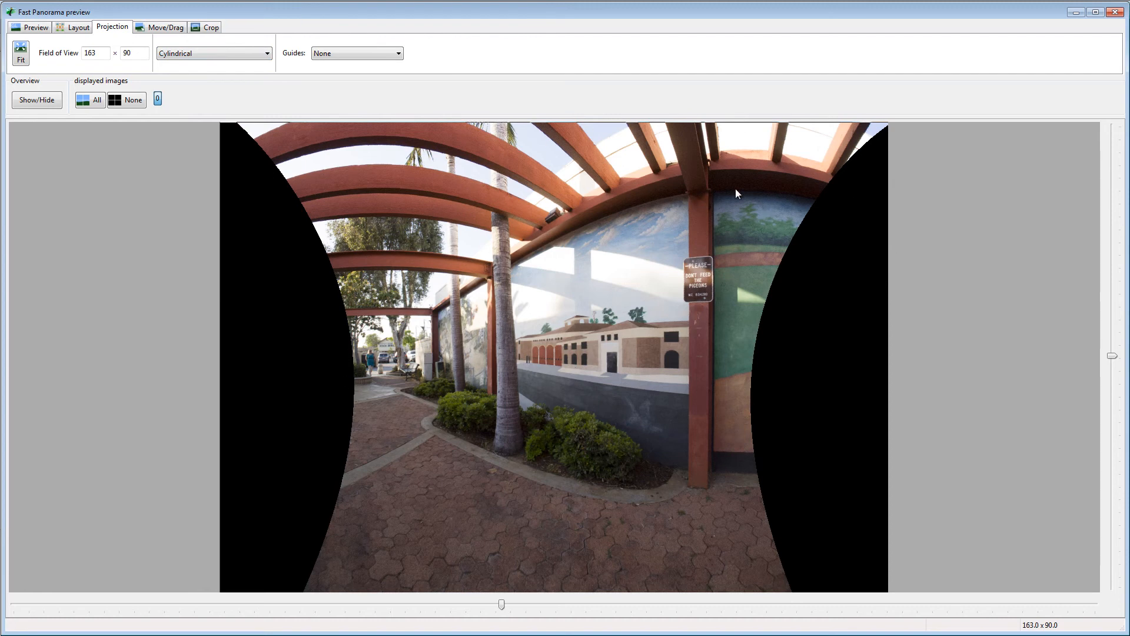
Step: Compare the image in the Equirectangular, Orthographic and Equisolid projections
left_click(214, 49)
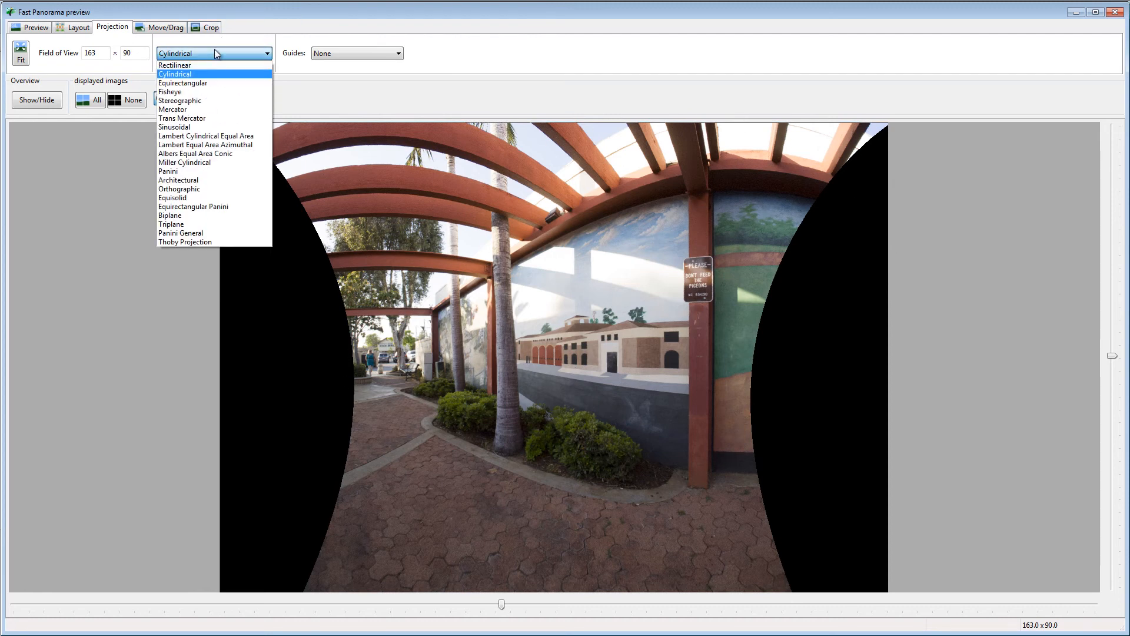
left_click(193, 83)
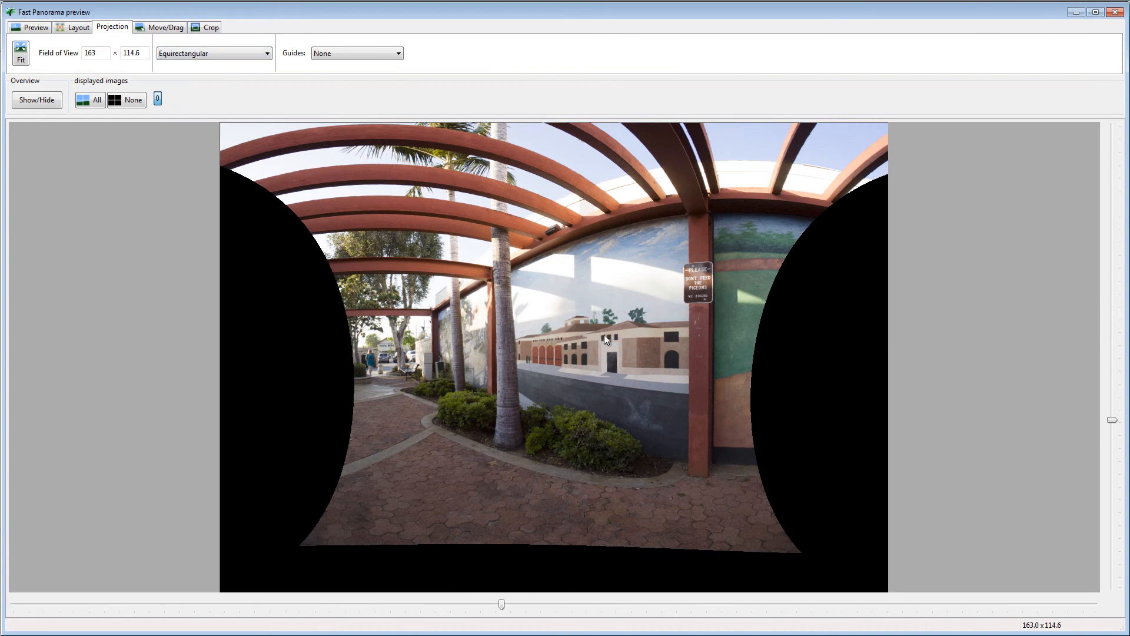
left_click(227, 51)
left_click(213, 51)
left_click(231, 51)
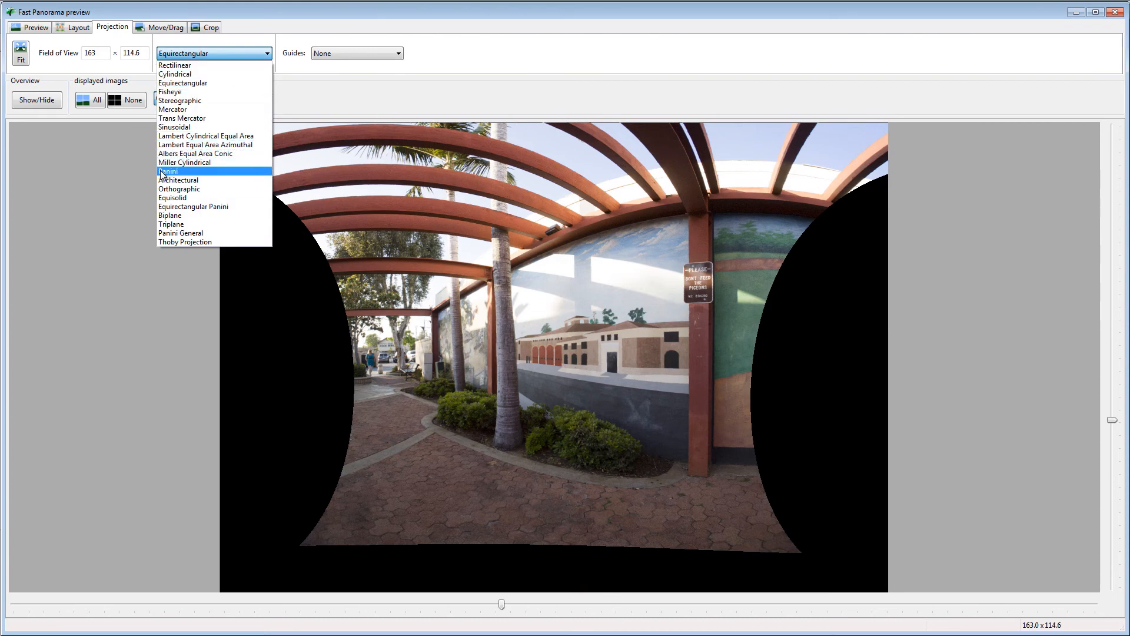
left_click(179, 188)
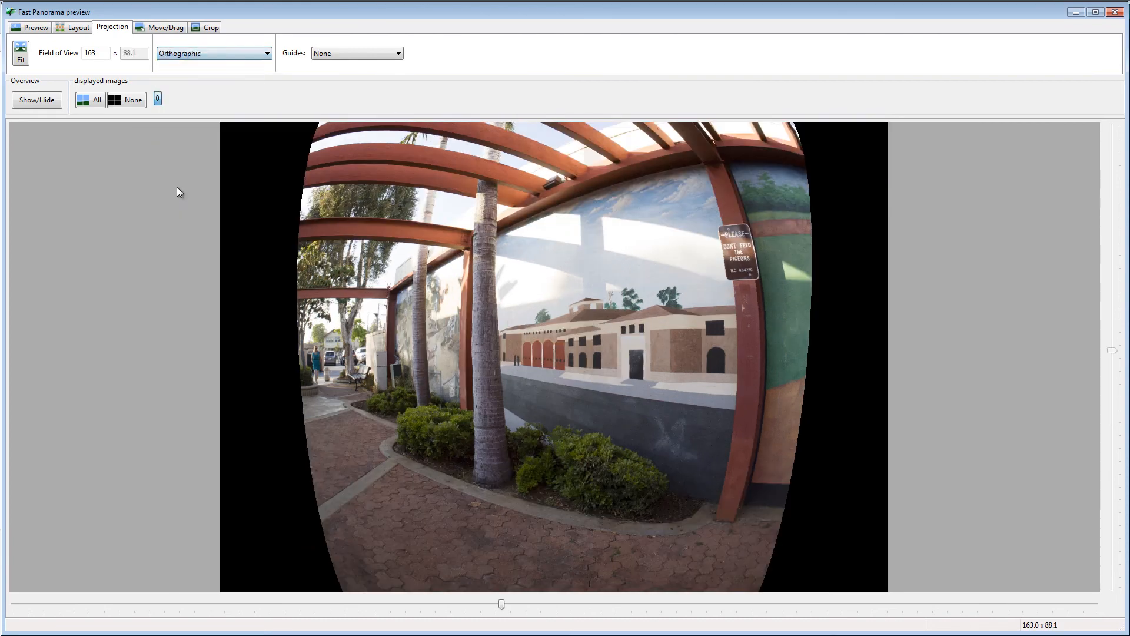
left_click(197, 54)
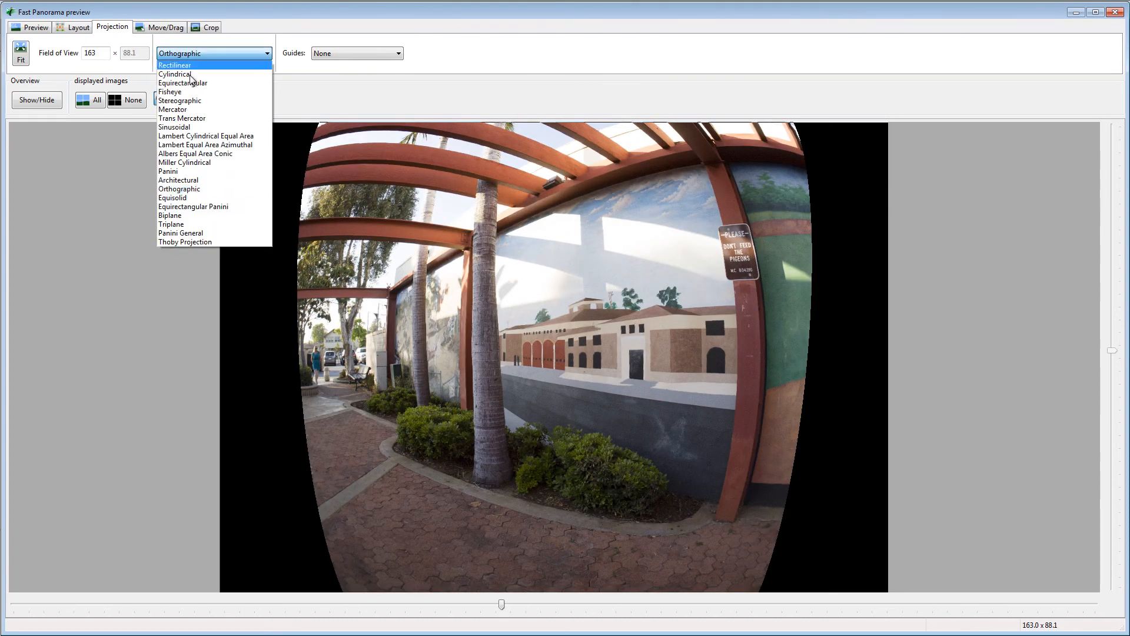
left_click(199, 198)
Step: Try the Biplane projection with alpha set to 78 and undo both changes
left_click(207, 55)
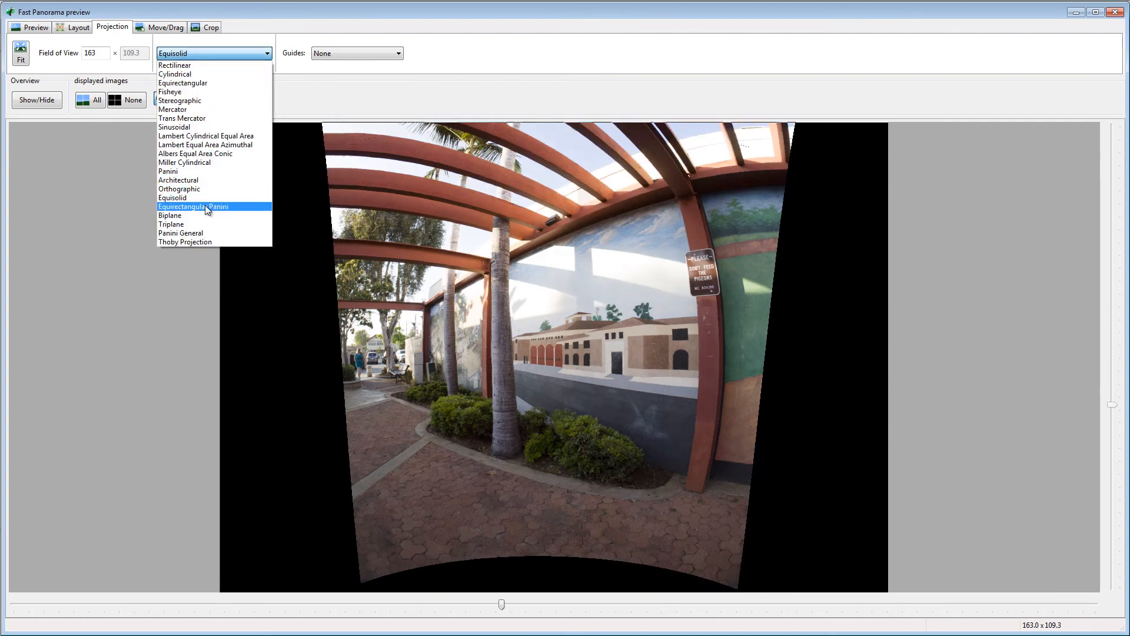
left_click(204, 211)
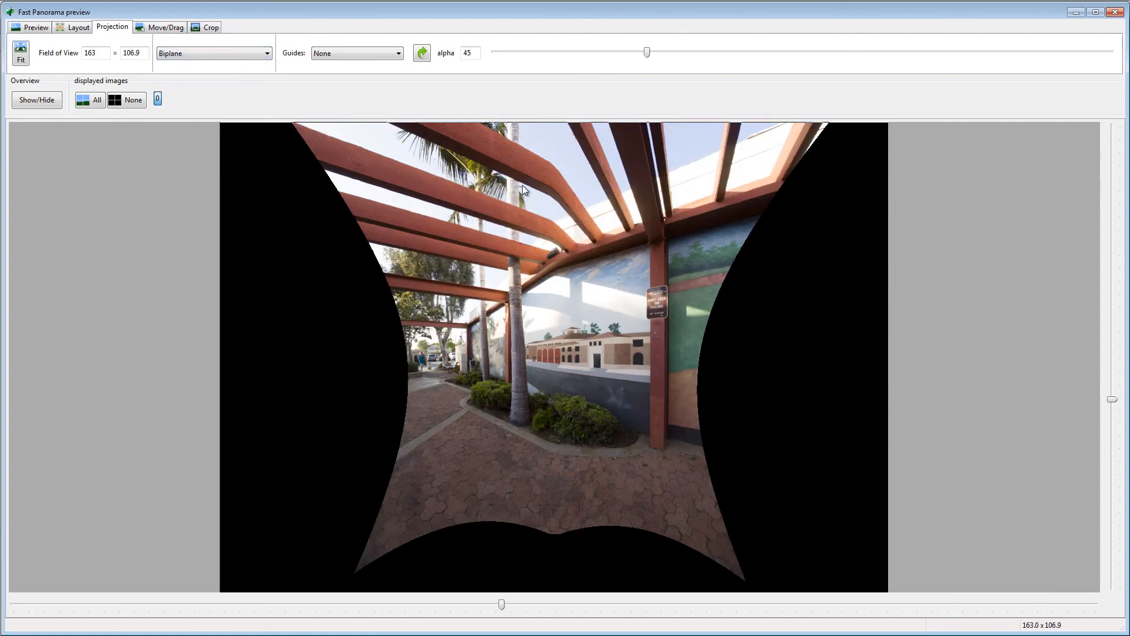
left_click_drag(647, 53, 761, 91)
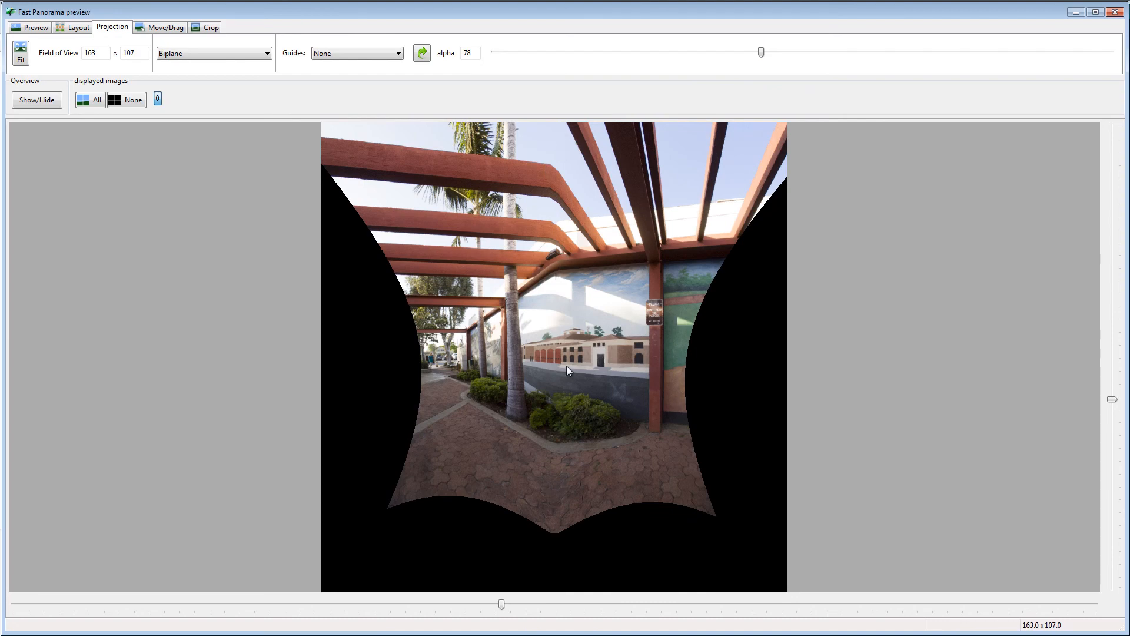
key("ctrl+z")
key("ctrl+z")
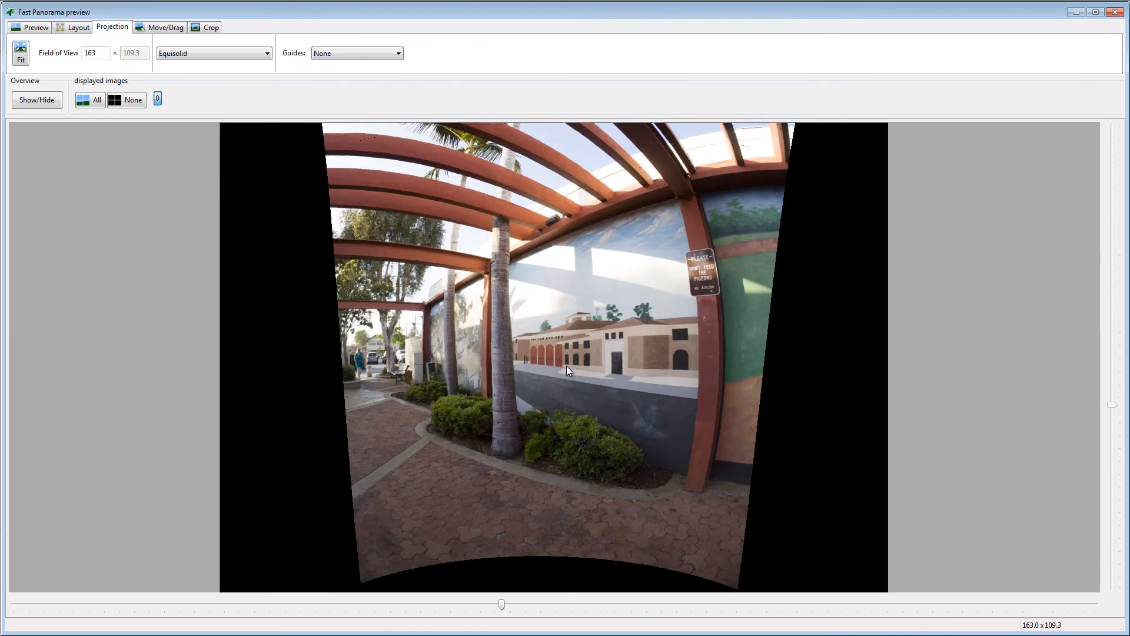
Step: Set the projection to Rectilinear and autocrop the image with the crop's top edge lowered to 538
left_click(187, 54)
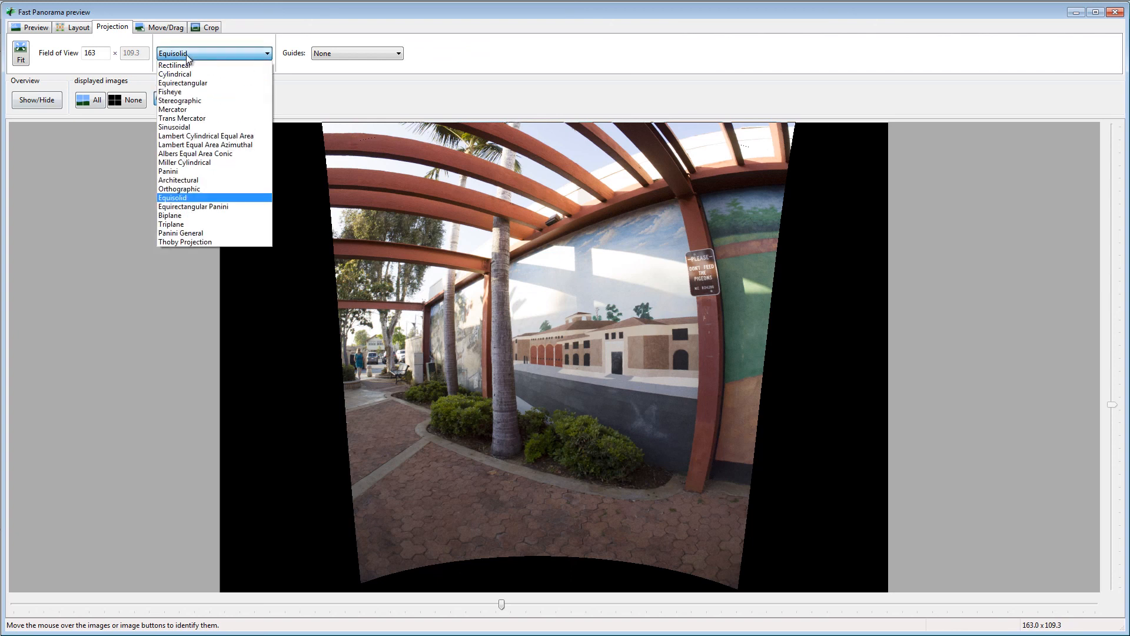
left_click(174, 66)
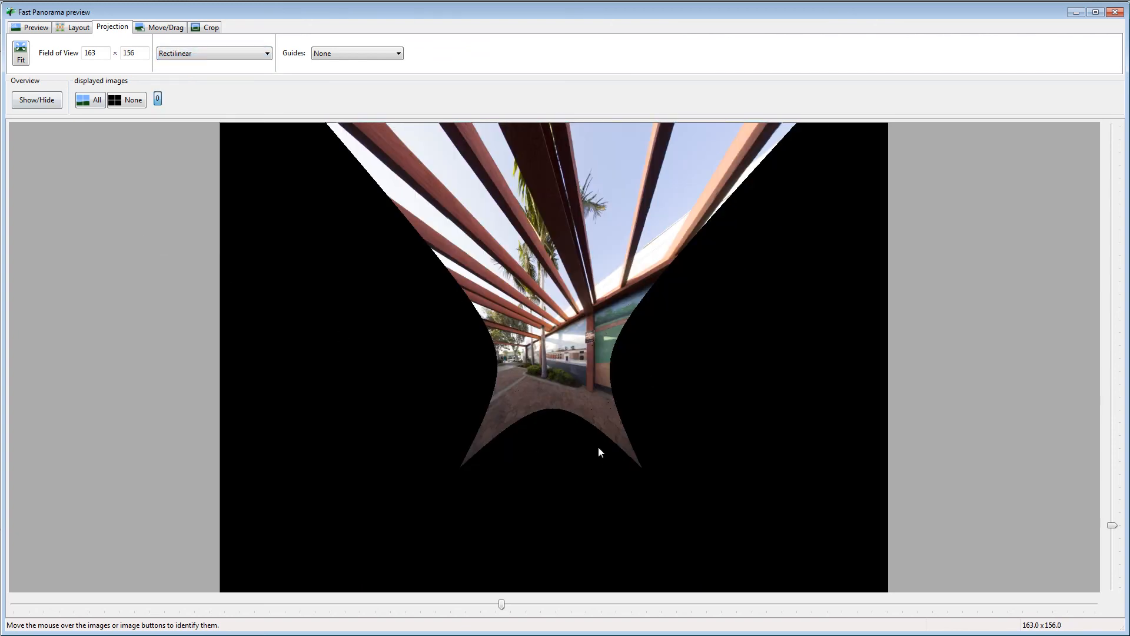
left_click(216, 27)
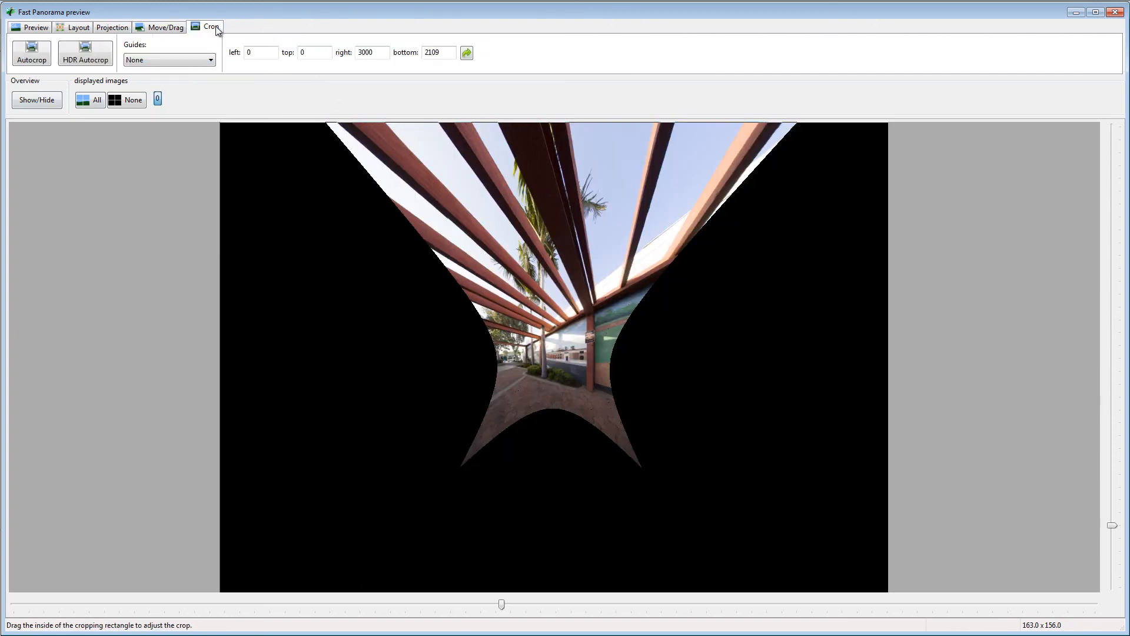
left_click(32, 52)
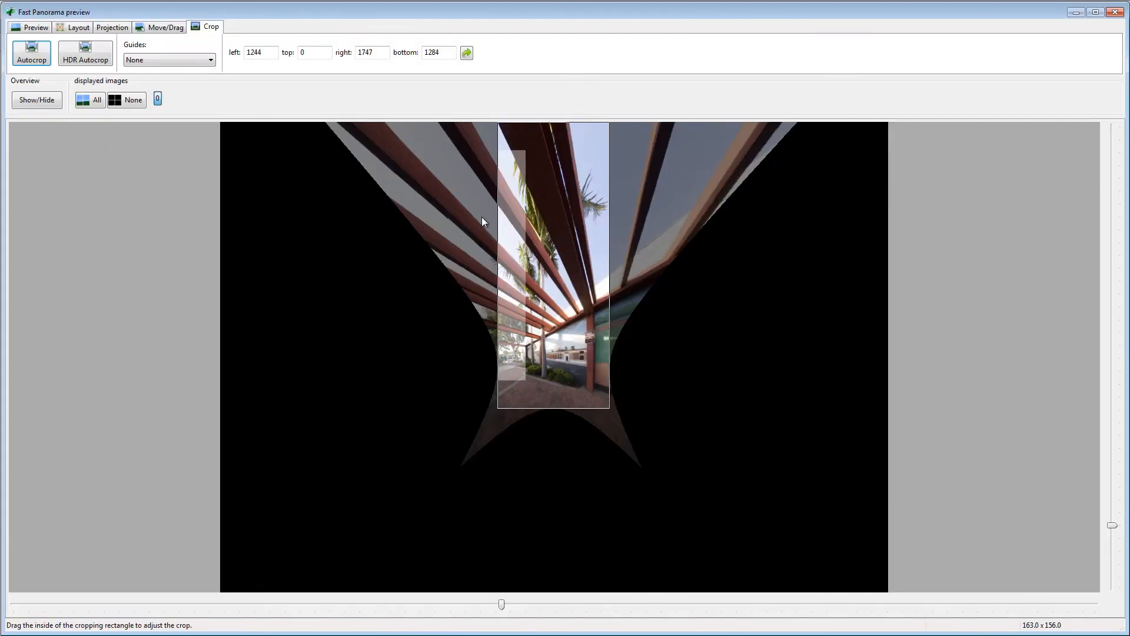
left_click_drag(547, 159, 547, 263)
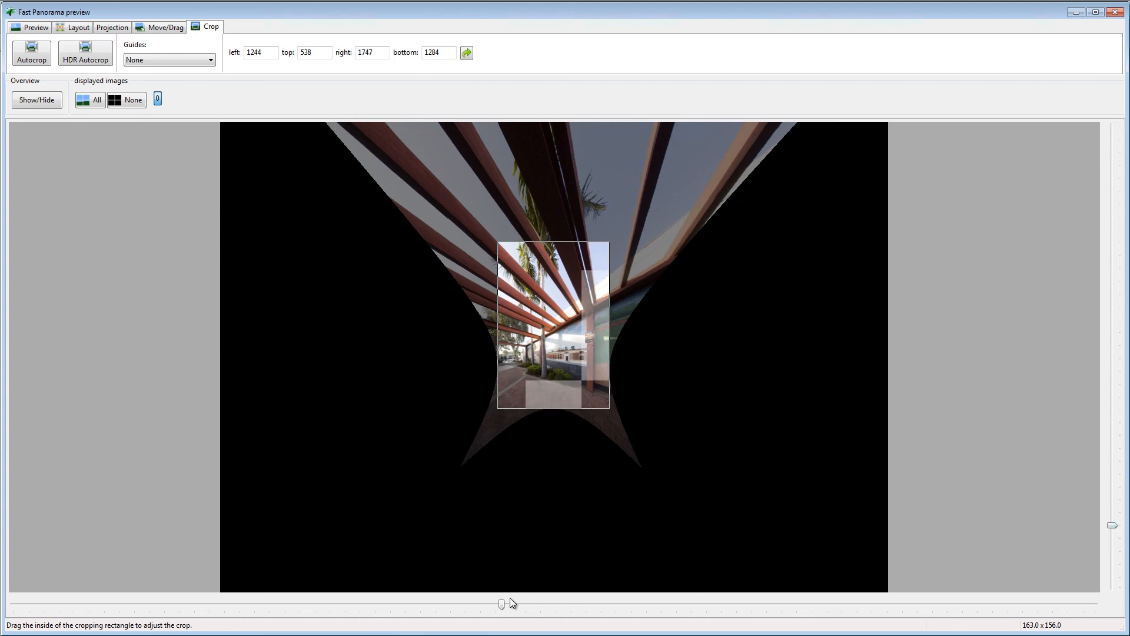
Step: Reduce the field of view to 122 by 137 and autocrop again with the crop's top edge lowered to 433
left_click_drag(503, 603, 368, 592)
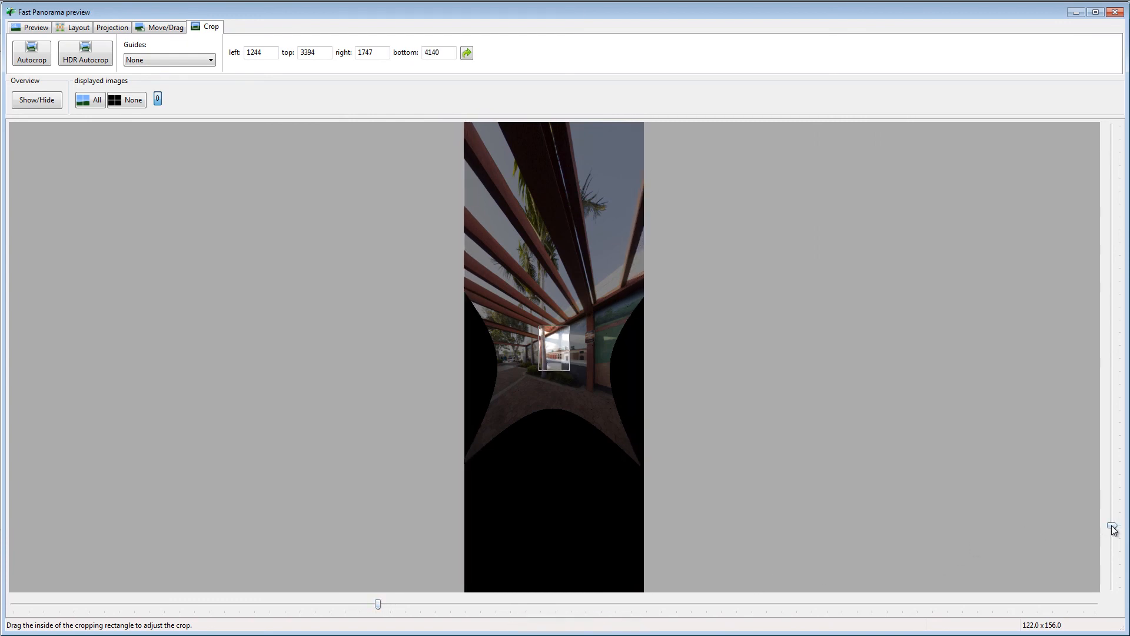
left_click_drag(1110, 525, 1109, 482)
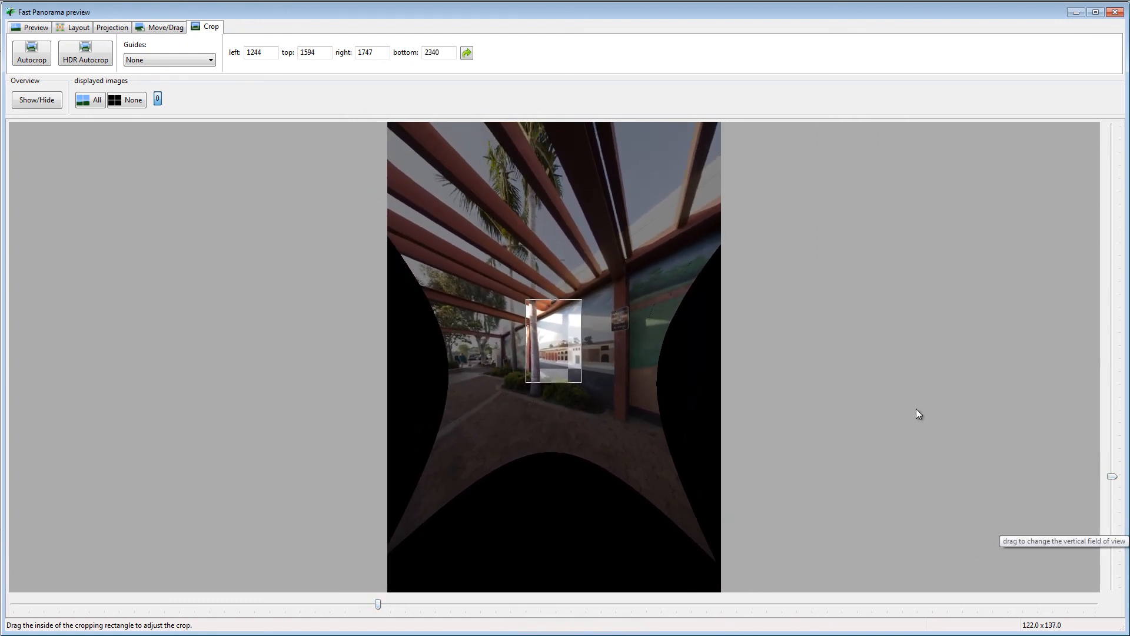
left_click(31, 53)
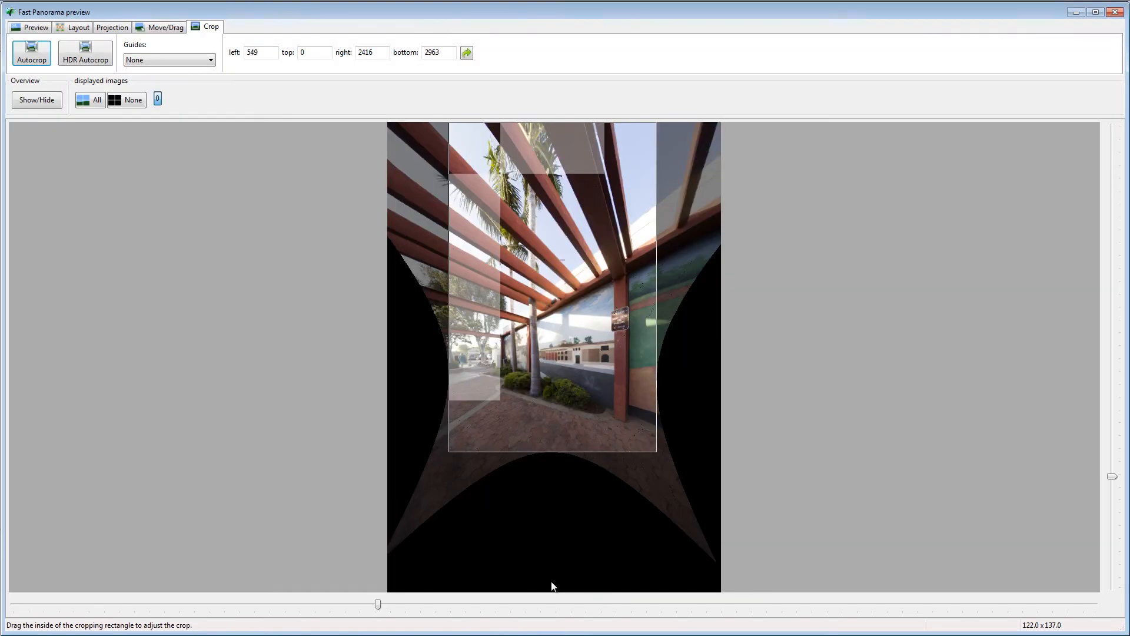
left_click_drag(570, 166, 548, 196)
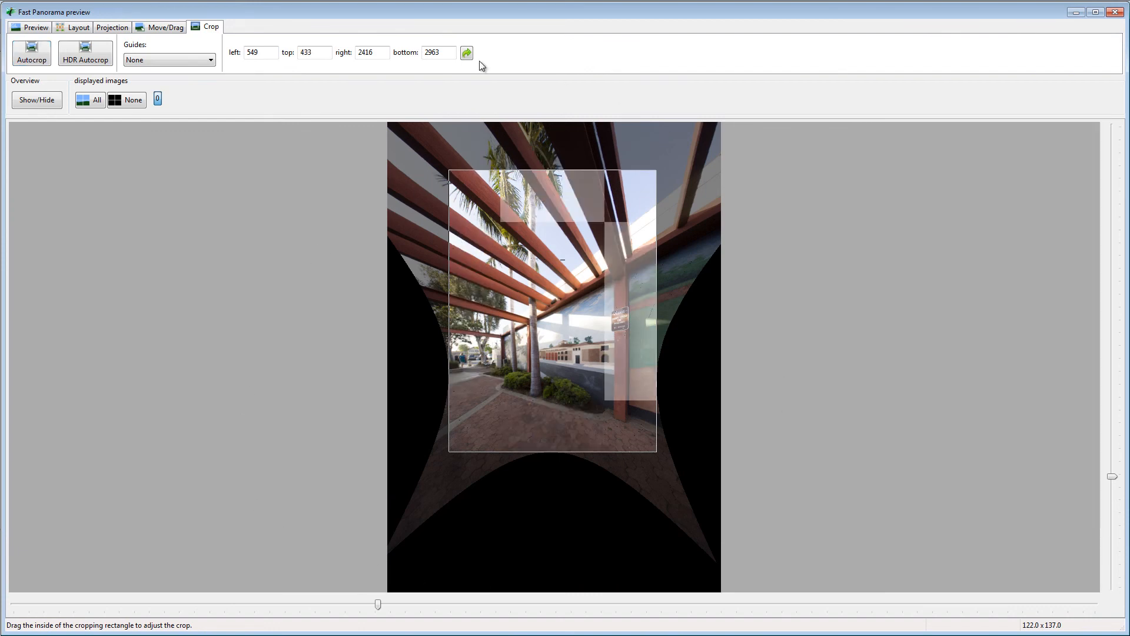